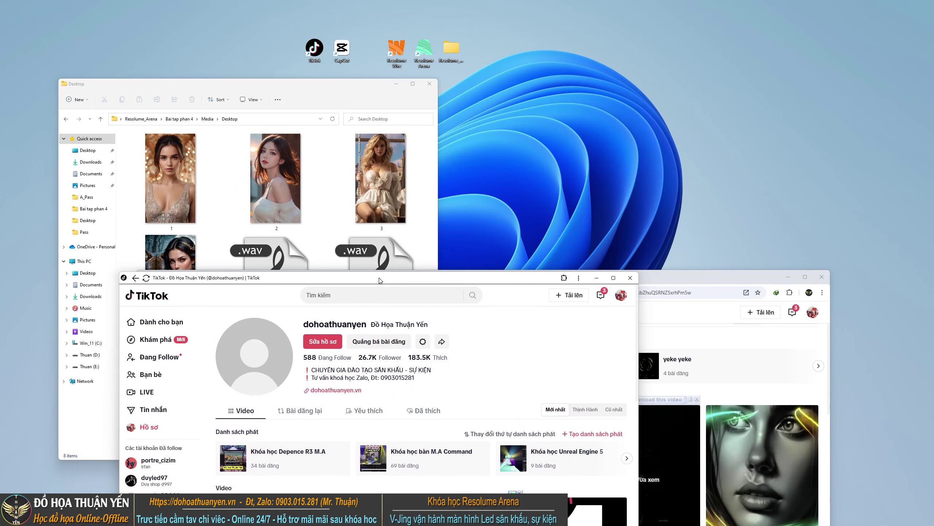
Open the profile's 41.7K-view portrait video on TikTok, pause its playback and copy the video link.
{"action": "left_click_drag", "start_coordinate": [688, 289], "coordinate": [568, 3]}
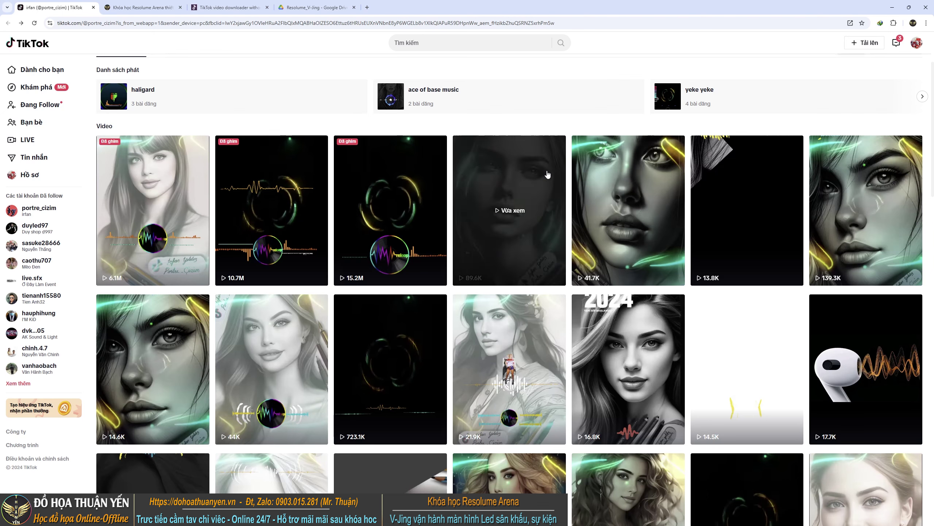
{"action": "left_click", "coordinate": [663, 318]}
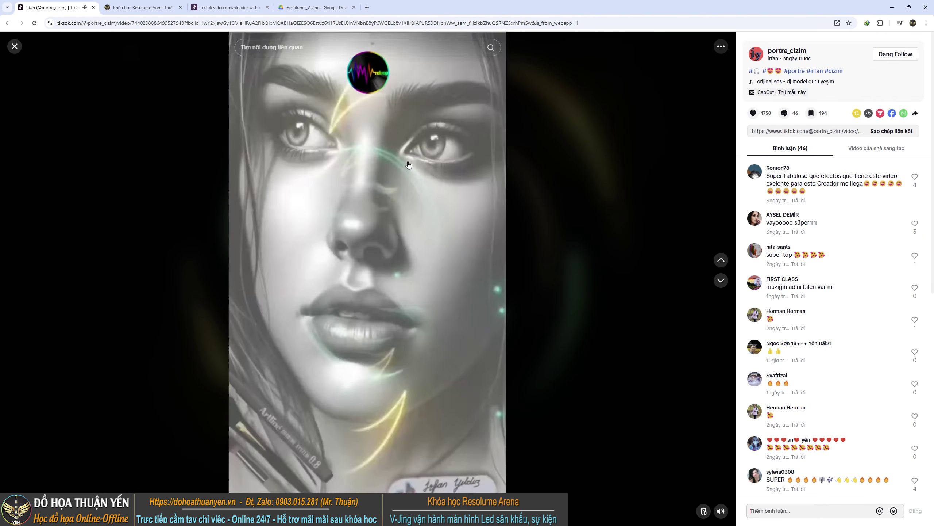
{"action": "left_click", "coordinate": [14, 46]}
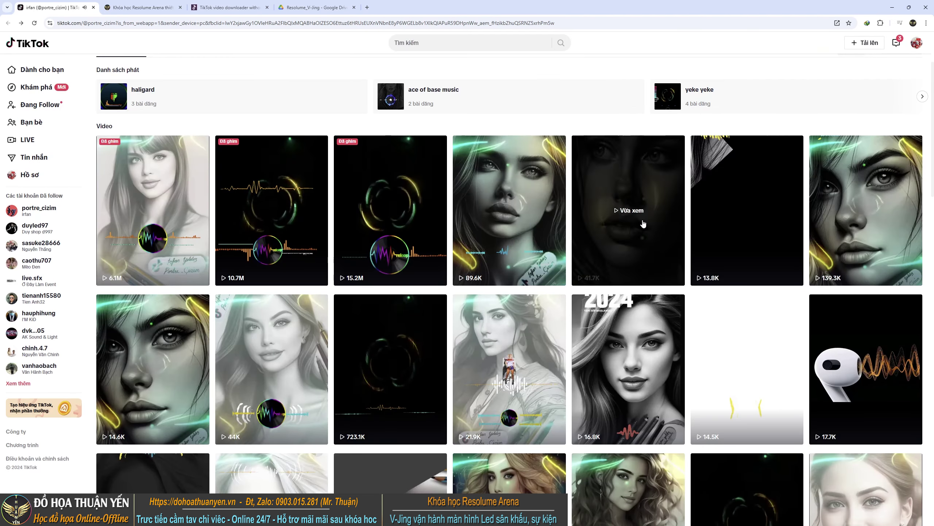
{"action": "mouse_move", "coordinate": [643, 224]}
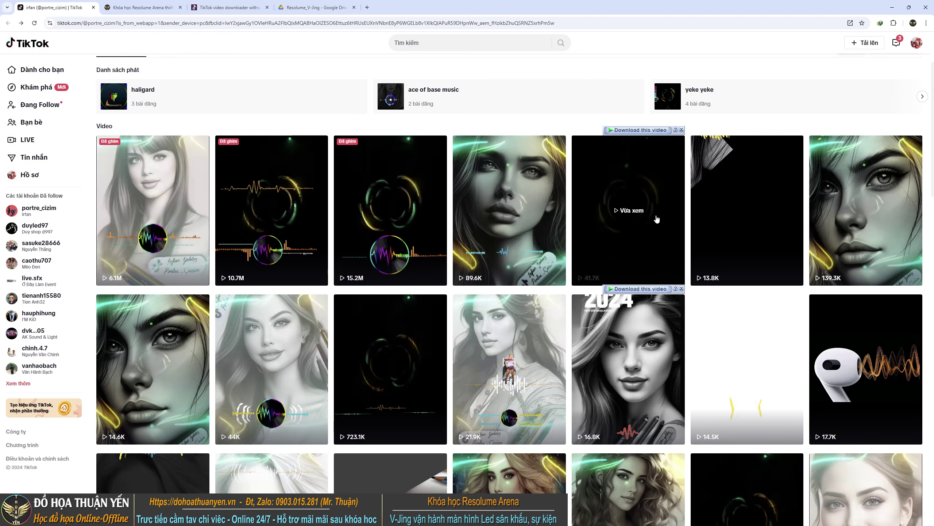
{"action": "left_click", "coordinate": [647, 204]}
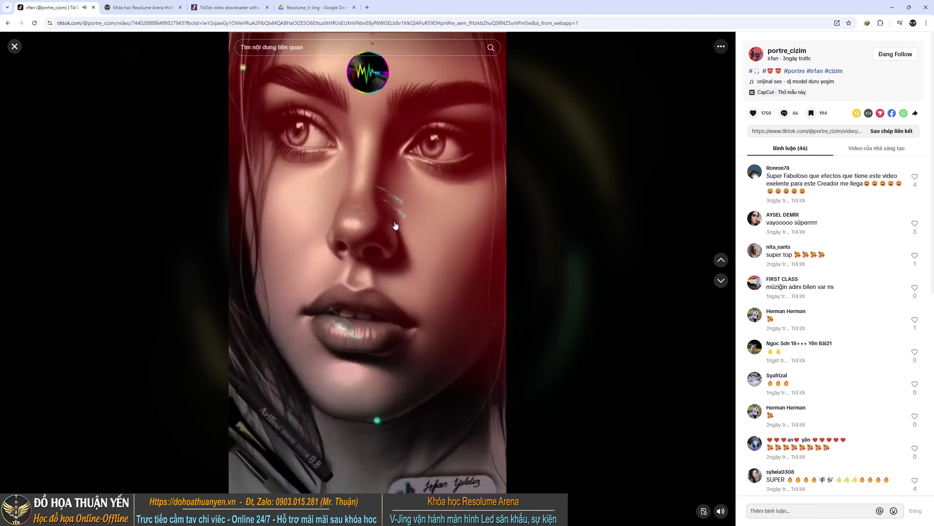
{"action": "left_click", "coordinate": [433, 475]}
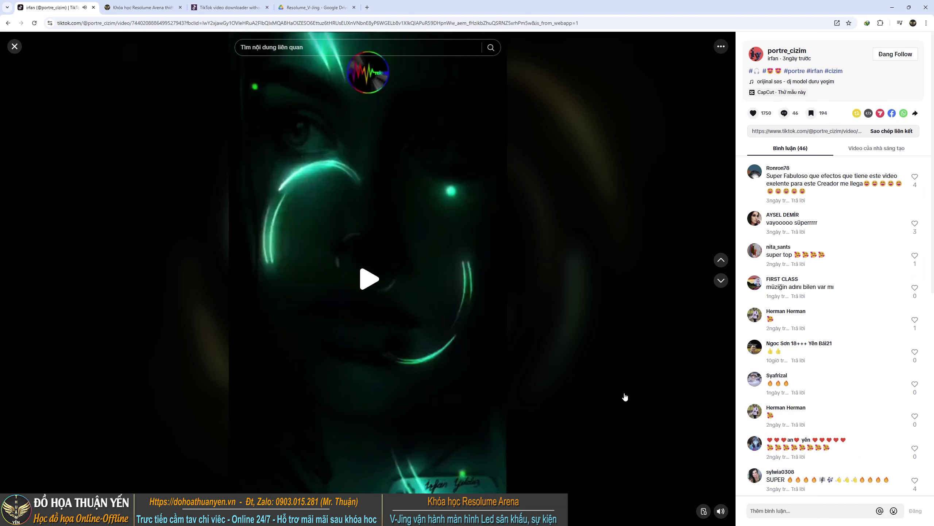
{"action": "left_click", "coordinate": [879, 131]}
Submit the copied video link on tiktokdownload.online and download its MP3, accepting the preselected option for the duplicate download.
{"action": "left_click", "coordinate": [229, 8]}
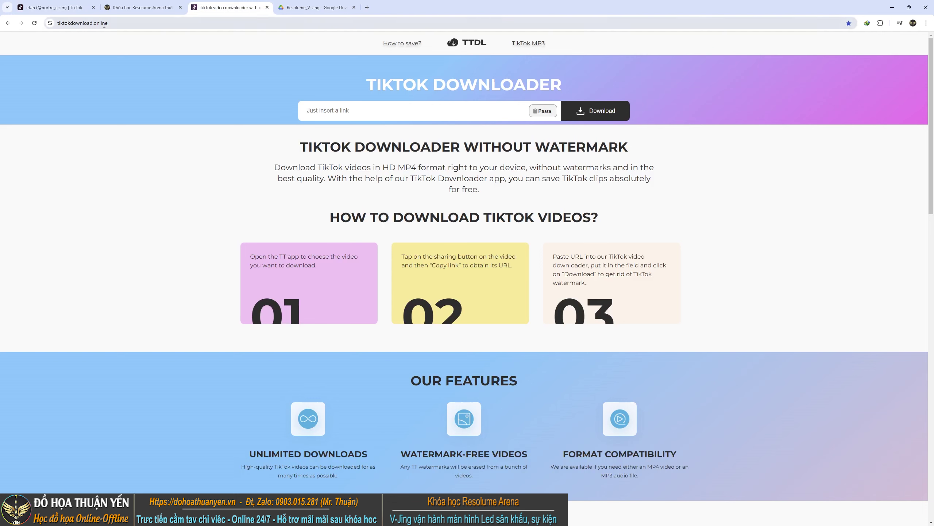
{"action": "left_click", "coordinate": [380, 110]}
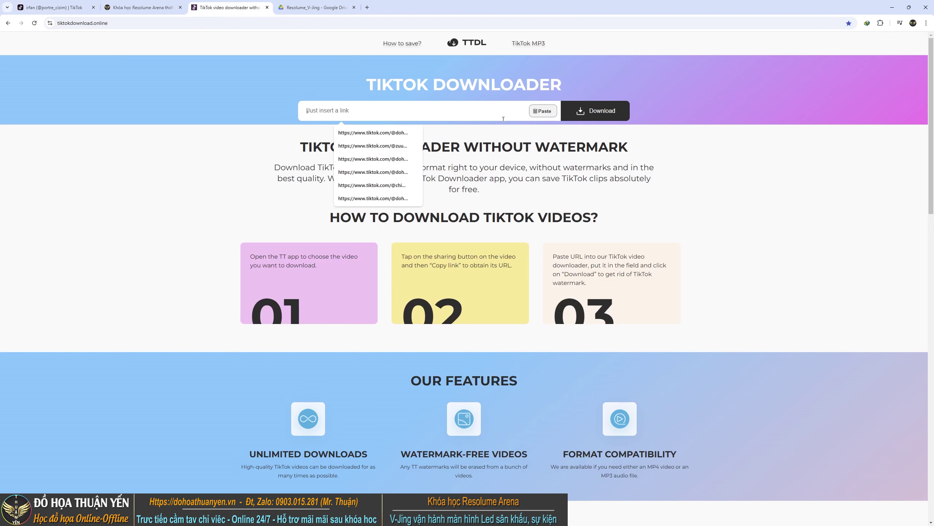
{"action": "left_click", "coordinate": [550, 115]}
{"action": "left_click", "coordinate": [605, 117]}
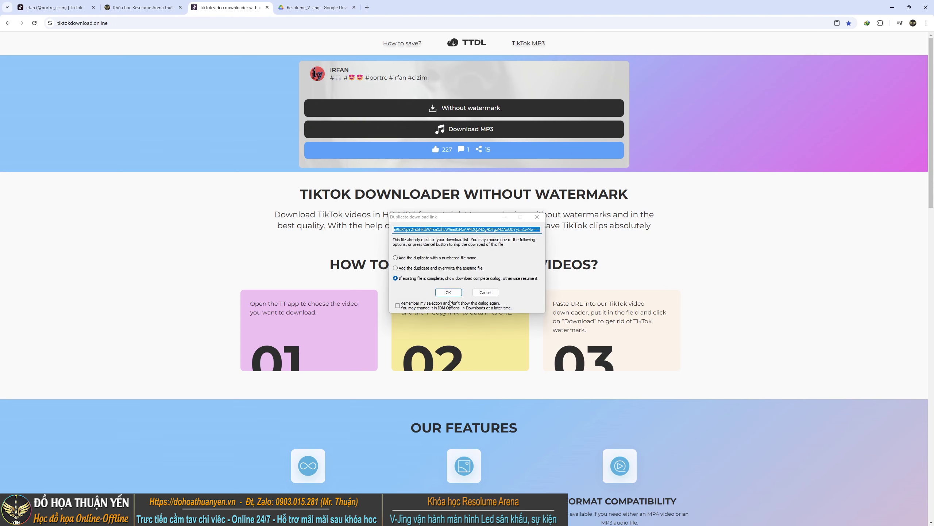
{"action": "left_click", "coordinate": [449, 294]}
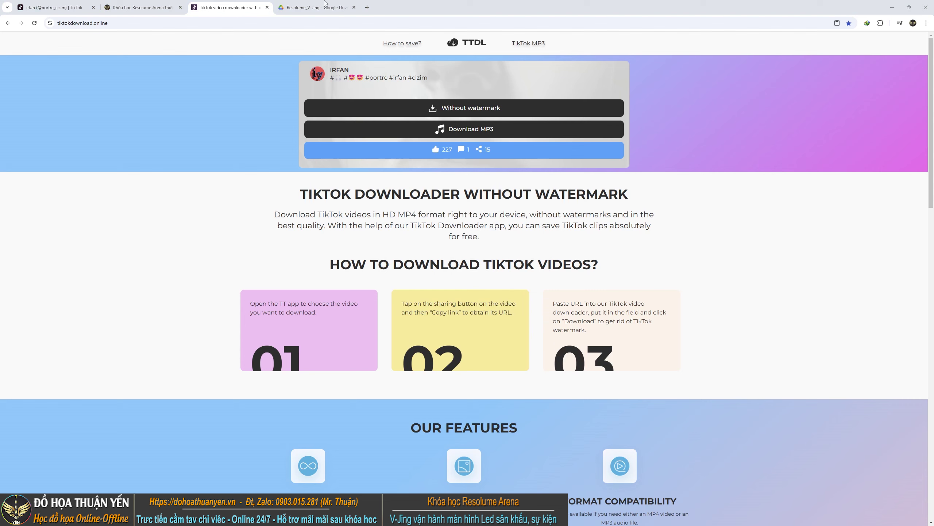
Minimize the browser and move the TikTok window aside to uncover the desktop icons and the media folder.
{"action": "left_click", "coordinate": [892, 7]}
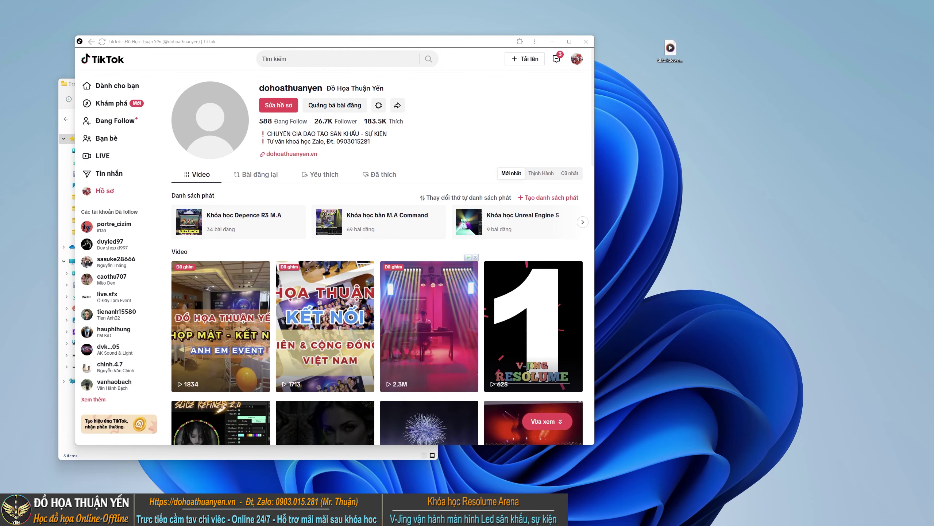
{"action": "left_click_drag", "start_coordinate": [380, 43], "coordinate": [670, 101]}
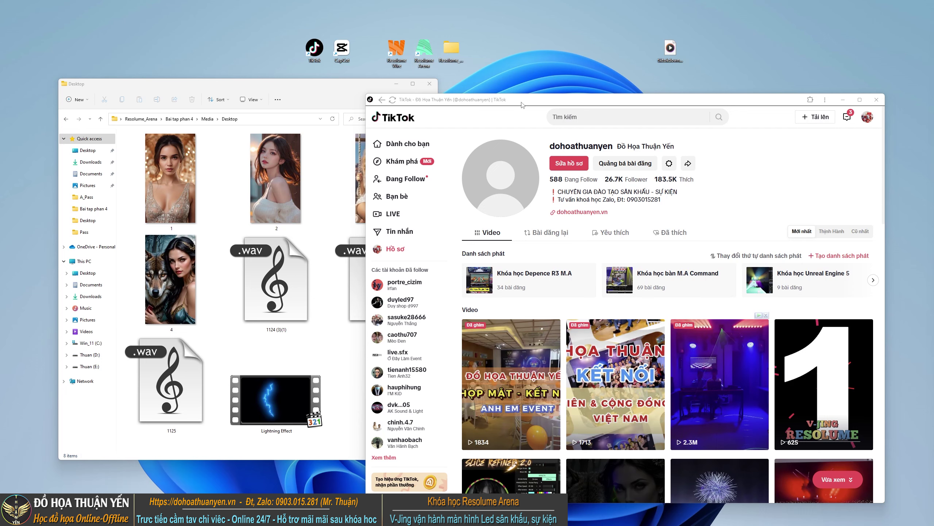
{"action": "left_click_drag", "start_coordinate": [522, 104], "coordinate": [525, 98]}
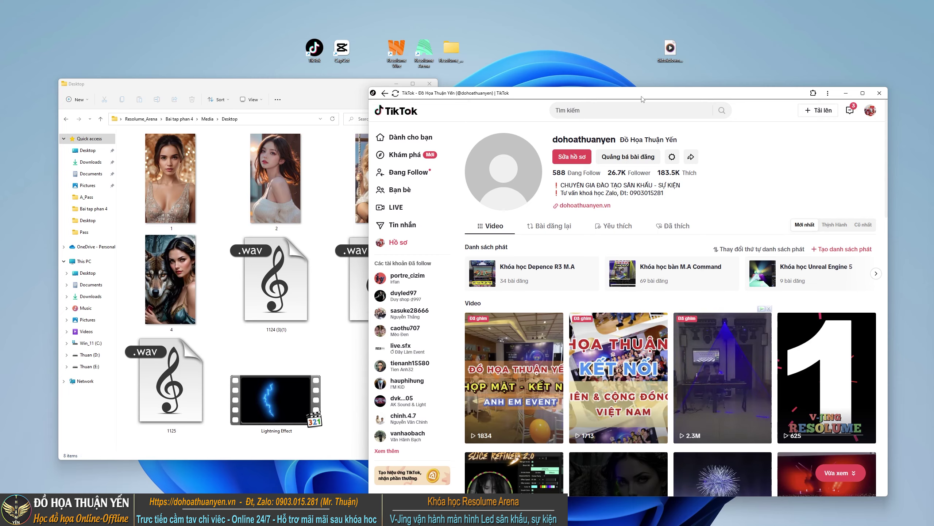
{"action": "left_click_drag", "start_coordinate": [651, 96], "coordinate": [684, 121]}
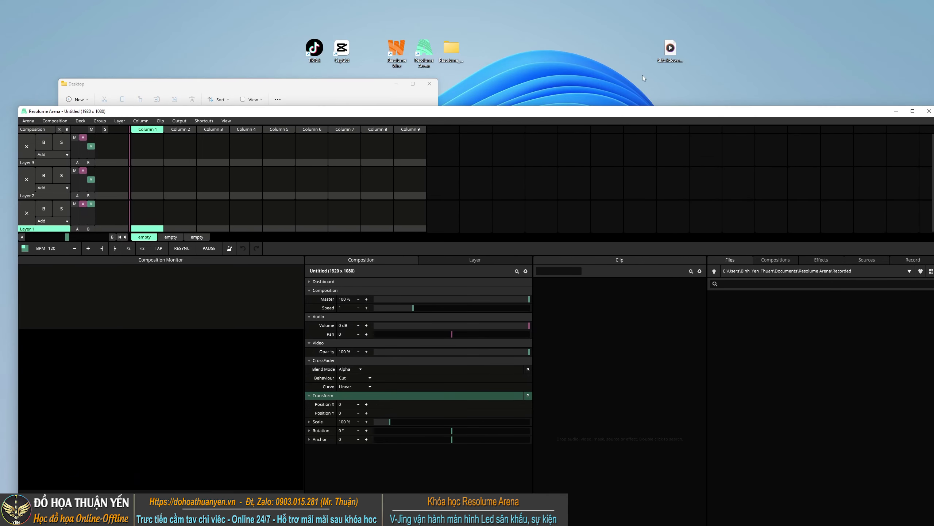
Try to load the downloaded MP3 from the desktop into a Resolume Arena clip slot and reposition the Arena window.
{"action": "left_click_drag", "start_coordinate": [670, 48], "coordinate": [299, 182]}
{"action": "left_click_drag", "start_coordinate": [390, 169], "coordinate": [676, 62]}
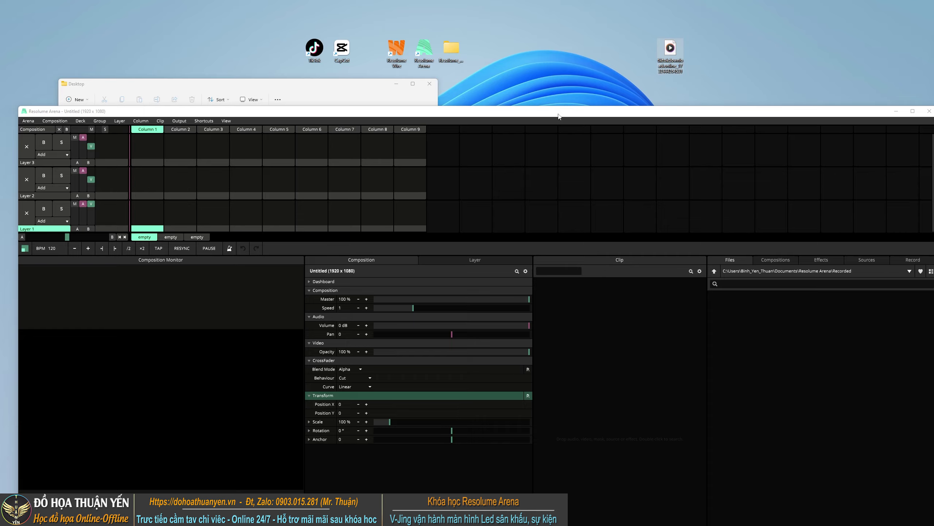
{"action": "left_click_drag", "start_coordinate": [558, 117], "coordinate": [547, 230]}
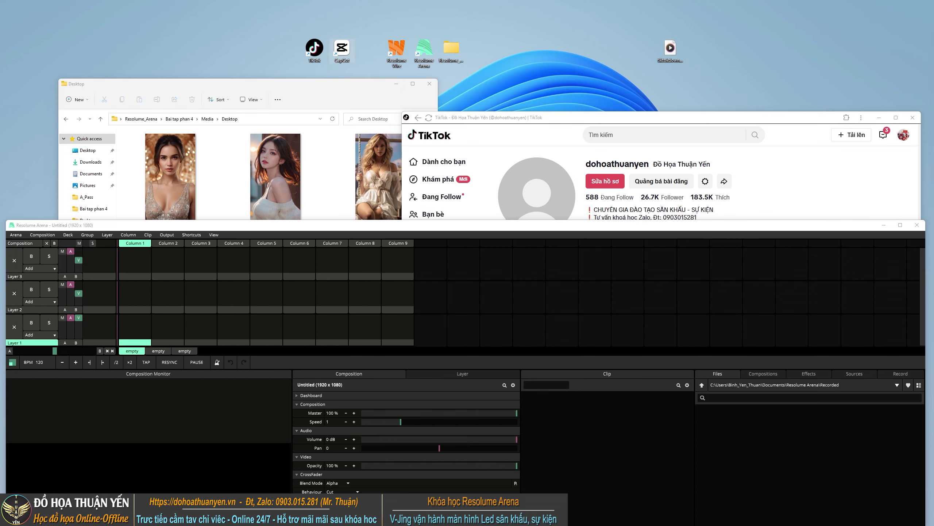
{"action": "left_click_drag", "start_coordinate": [360, 231], "coordinate": [334, 162]}
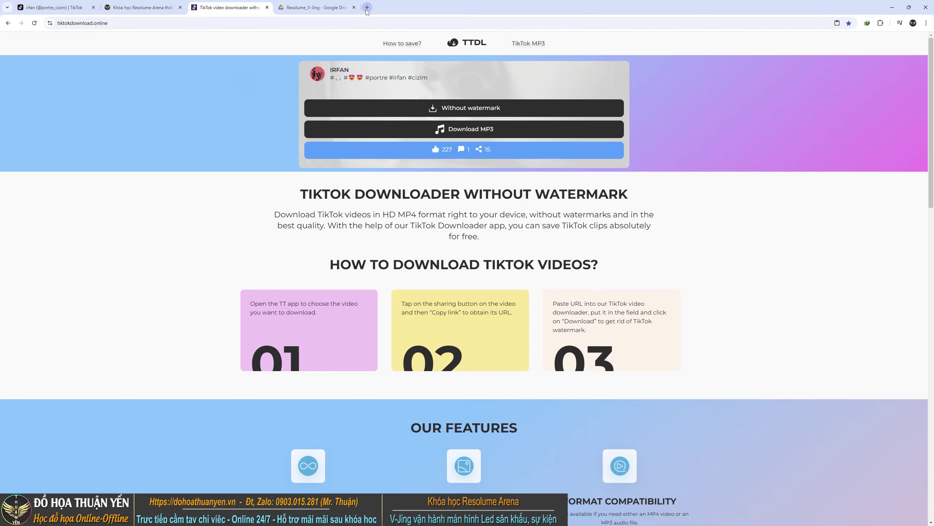
Open the CapCut website, capcut.com/vi-vn/, in a new browser tab.
{"action": "left_click", "coordinate": [367, 7]}
{"action": "type", "text": "capcut"}
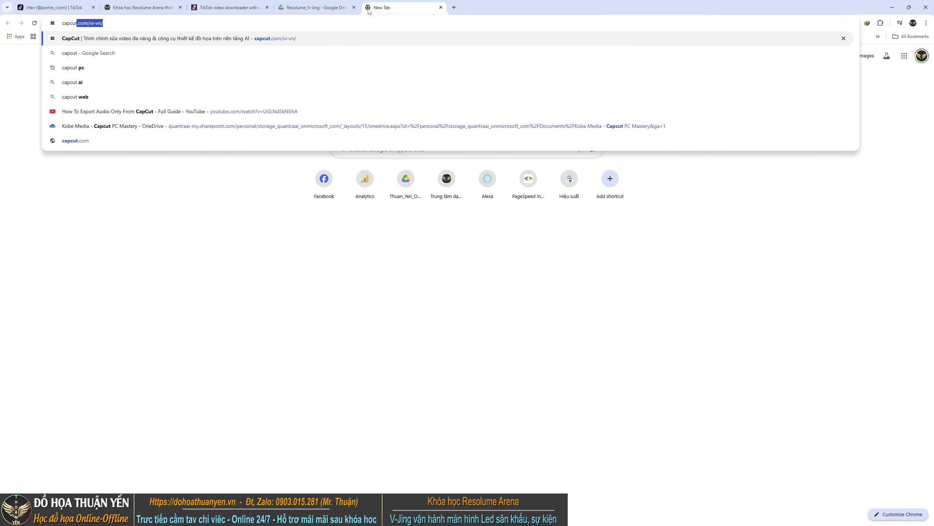
{"action": "key", "text": "Return"}
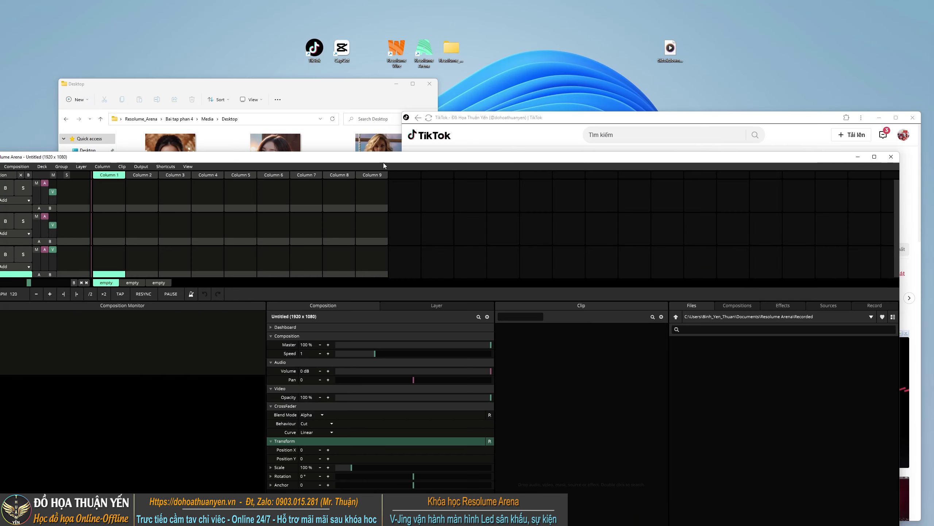
Minimize Resolume Arena, launch CapCut from the desktop, and create a new project in an enlarged editor window.
{"action": "left_click", "coordinate": [858, 157]}
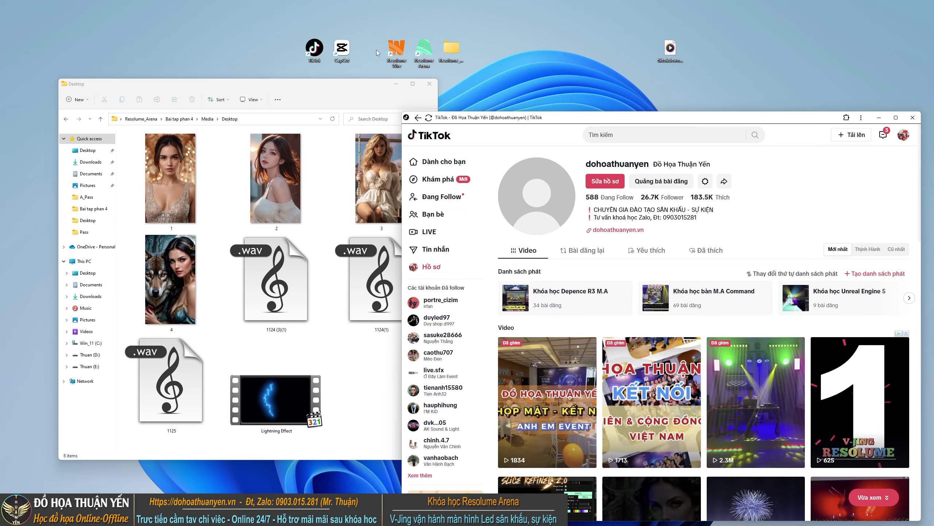
{"action": "double_click", "coordinate": [342, 48]}
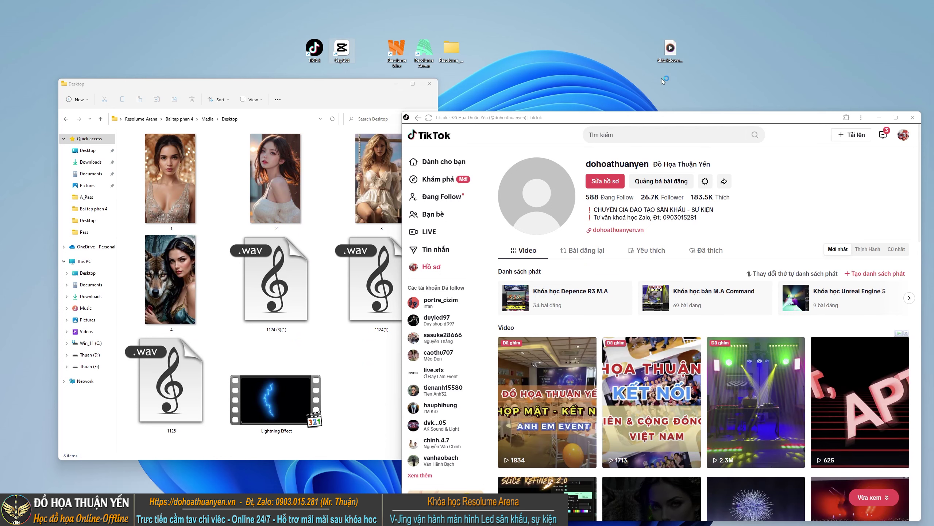
{"action": "left_click_drag", "start_coordinate": [505, 120], "coordinate": [383, 107]}
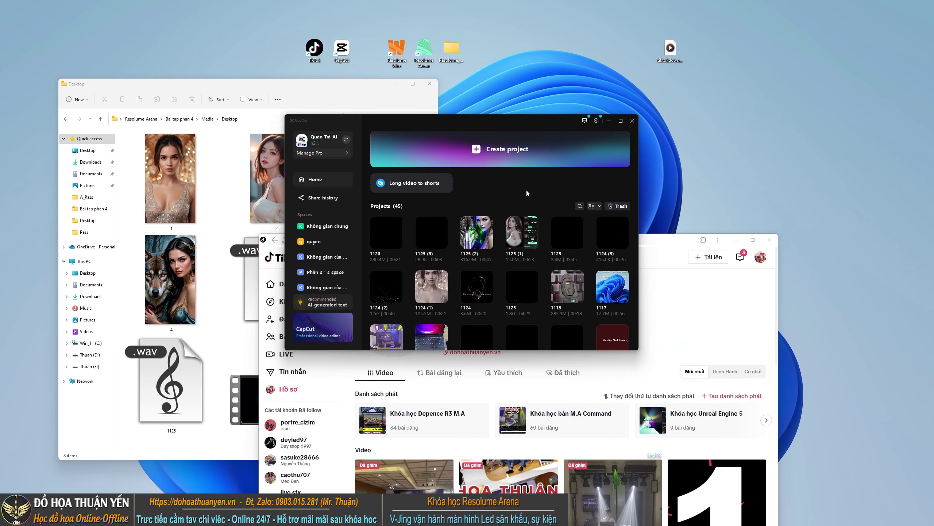
{"action": "left_click", "coordinate": [511, 155]}
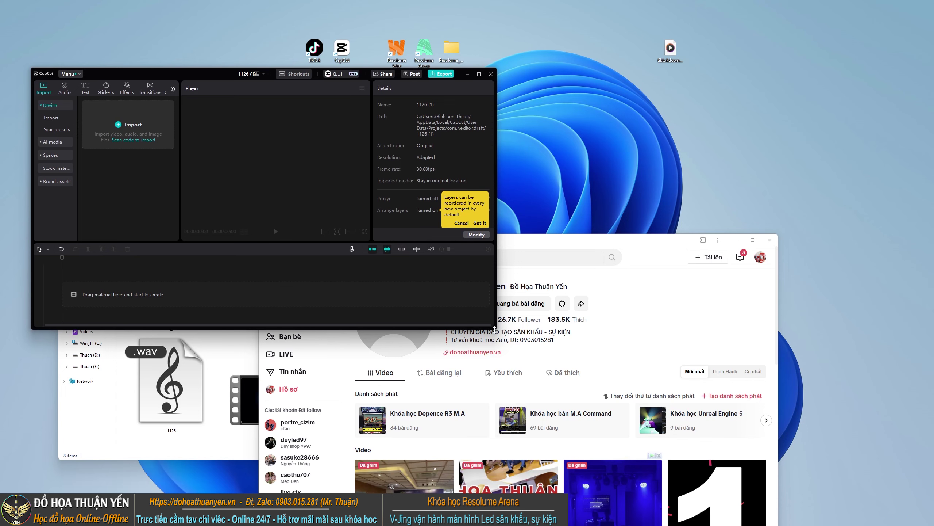
{"action": "left_click_drag", "start_coordinate": [495, 327], "coordinate": [921, 420]}
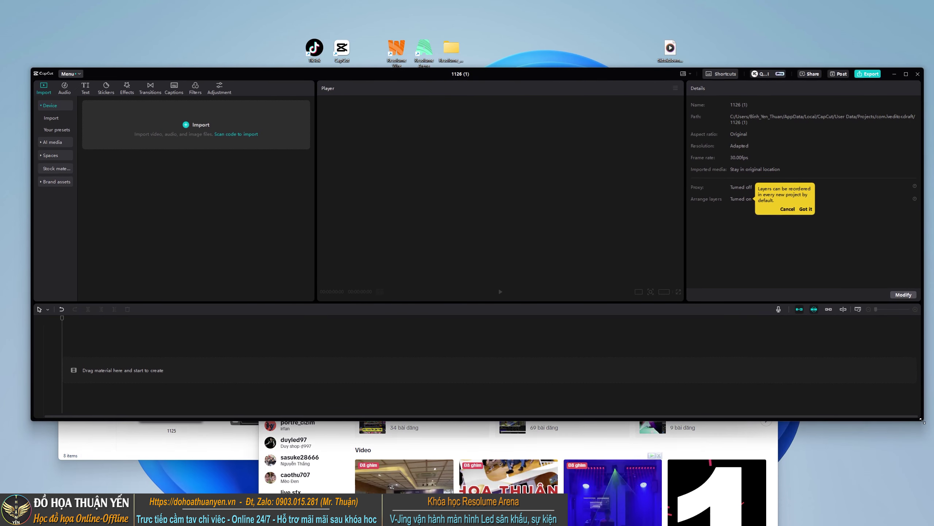
{"action": "left_click_drag", "start_coordinate": [373, 75], "coordinate": [370, 102]}
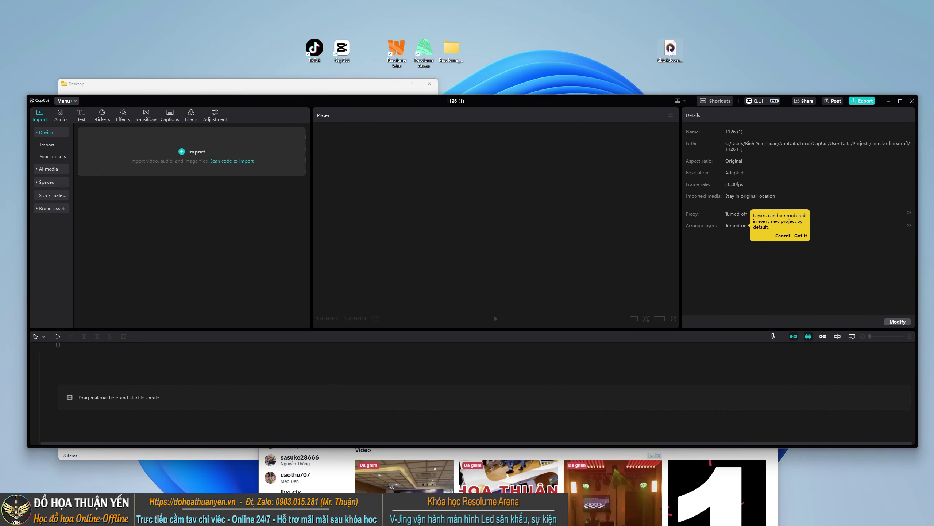
Import the downloaded MP3 from the desktop, add it to the start of the timeline and raise its volume to 6.0 dB.
{"action": "left_click_drag", "start_coordinate": [670, 53], "coordinate": [198, 203]}
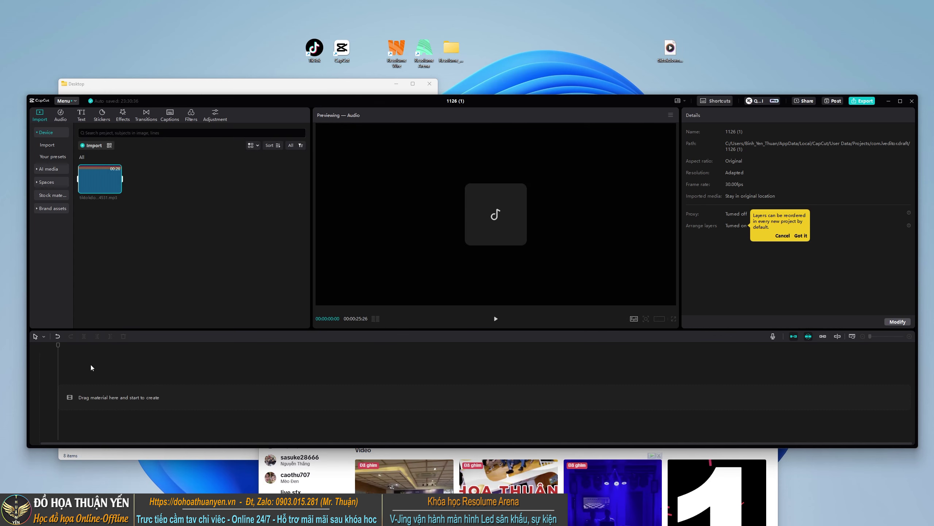
{"action": "left_click_drag", "start_coordinate": [101, 199], "coordinate": [75, 397]}
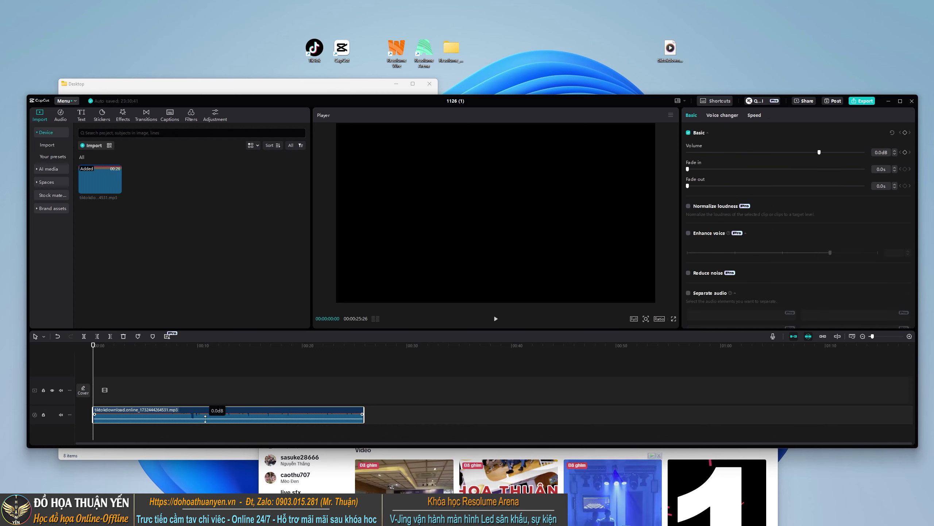
{"action": "left_click_drag", "start_coordinate": [205, 419], "coordinate": [205, 414]}
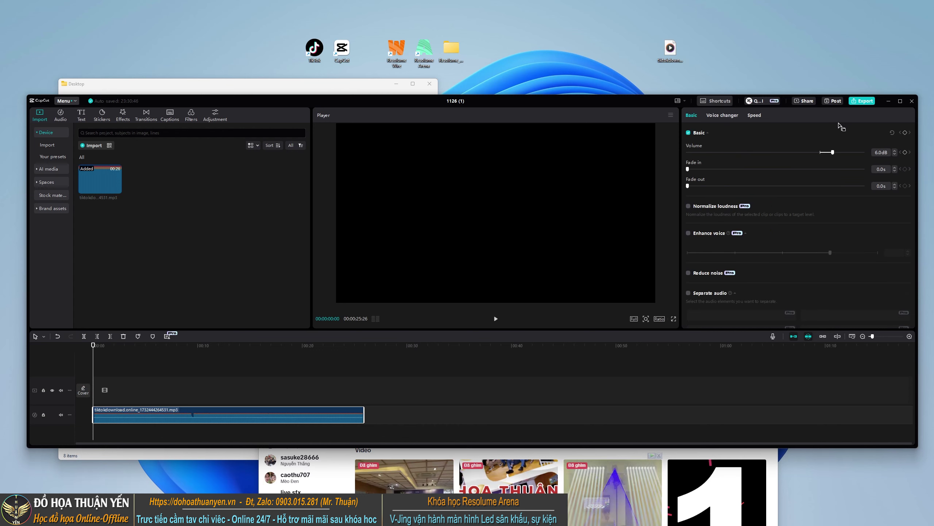
Configure the export as audio only in WAV format, with the video output disabled.
{"action": "left_click", "coordinate": [862, 101]}
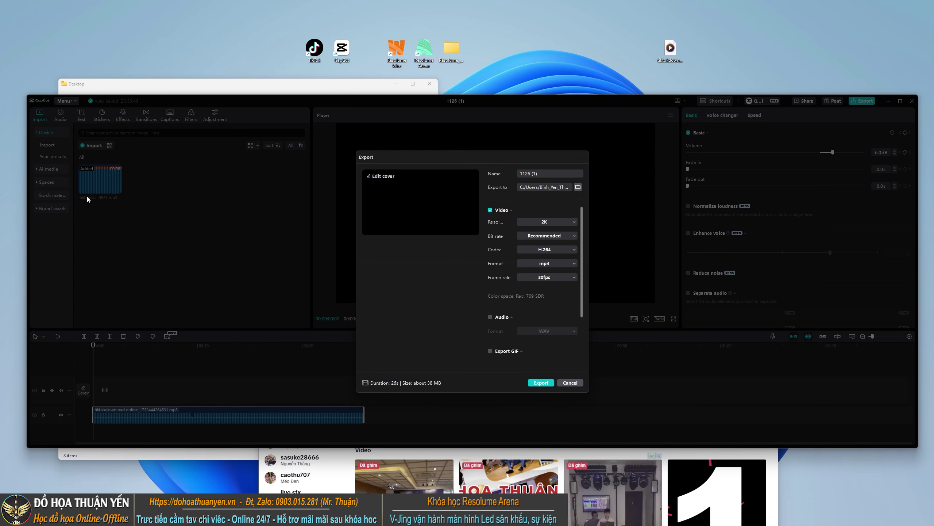
{"action": "left_click", "coordinate": [491, 210]}
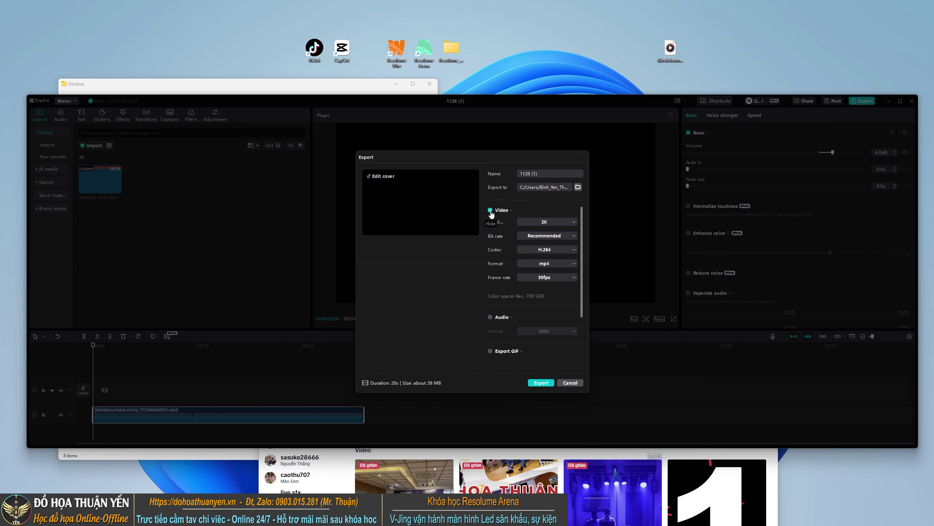
{"action": "left_click", "coordinate": [490, 317]}
{"action": "left_click", "coordinate": [550, 332]}
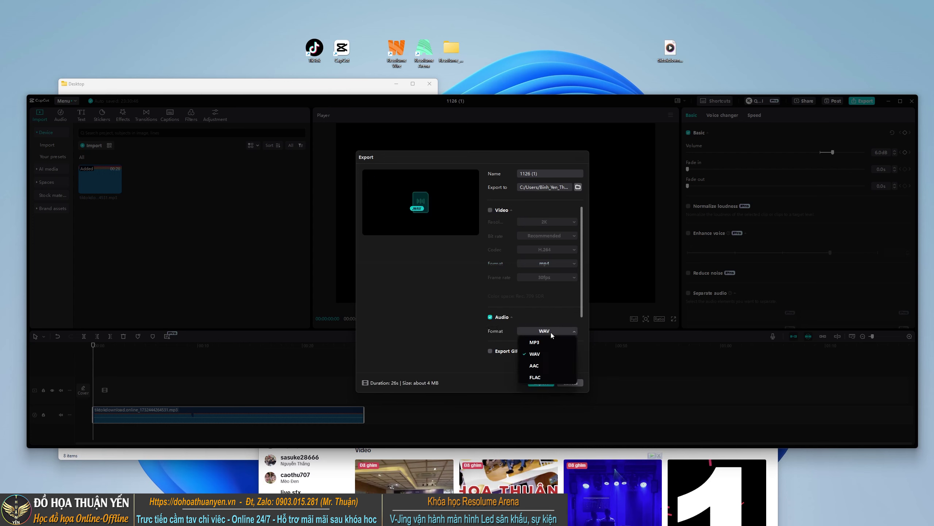
{"action": "left_click", "coordinate": [539, 354]}
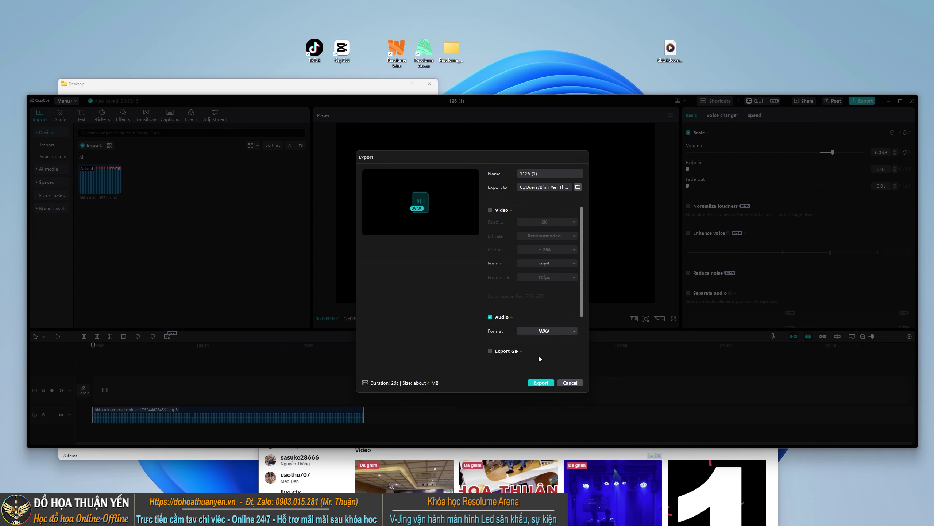
Set the export destination to the Desktop folder and name the exported file EQ.
{"action": "left_click", "coordinate": [578, 187]}
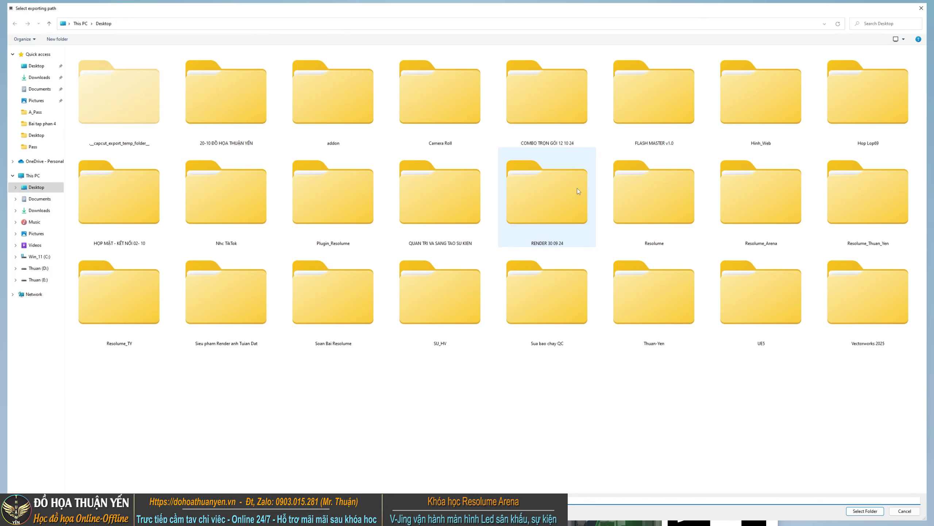
{"action": "left_click", "coordinate": [869, 513]}
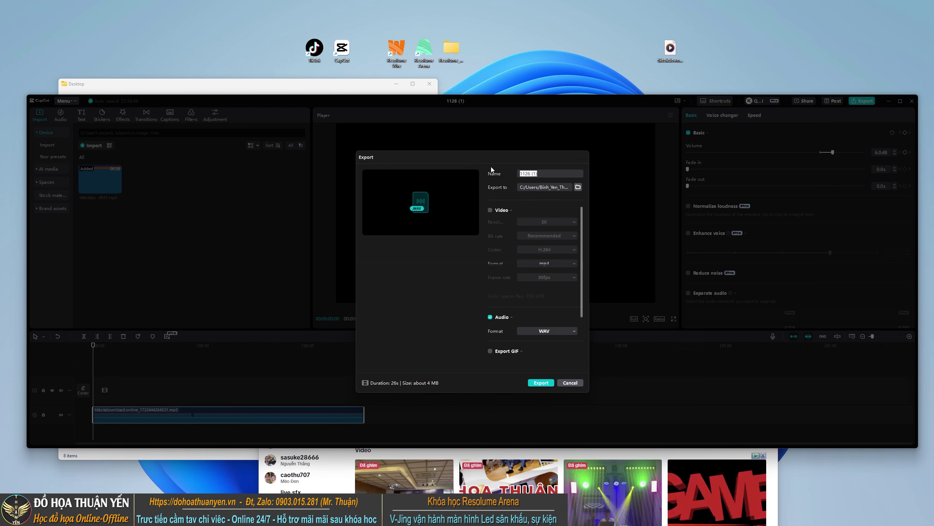
{"action": "type", "text": "EQ"}
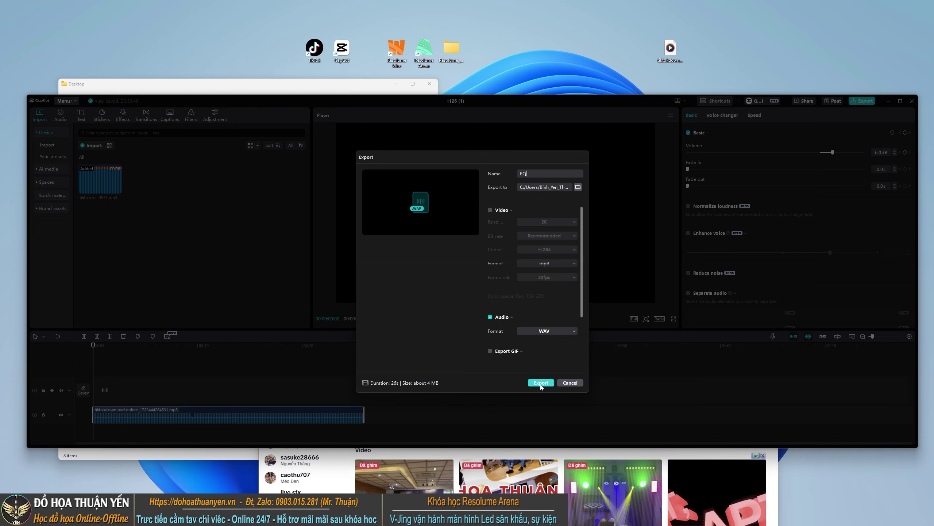
Export the EQ audio file, dismiss the export confirmation, and close the project editor.
{"action": "left_click", "coordinate": [540, 385]}
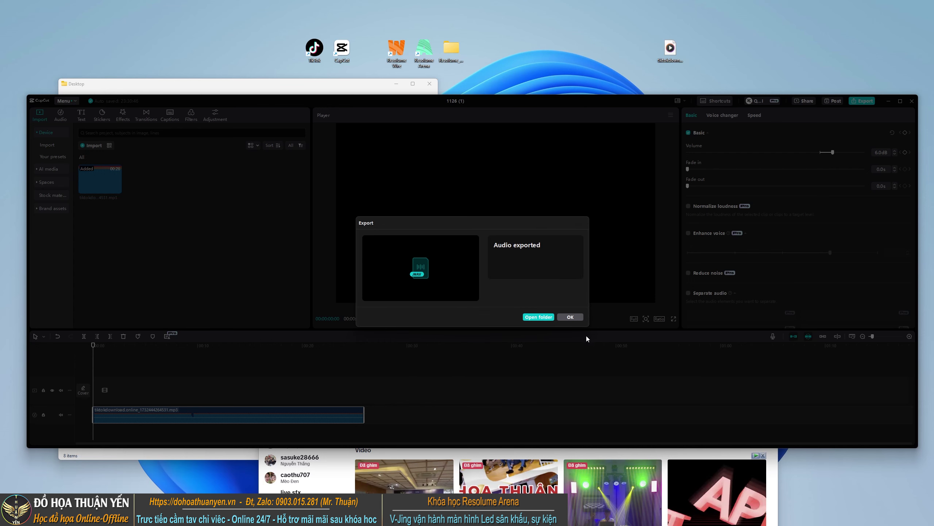
{"action": "left_click", "coordinate": [575, 318]}
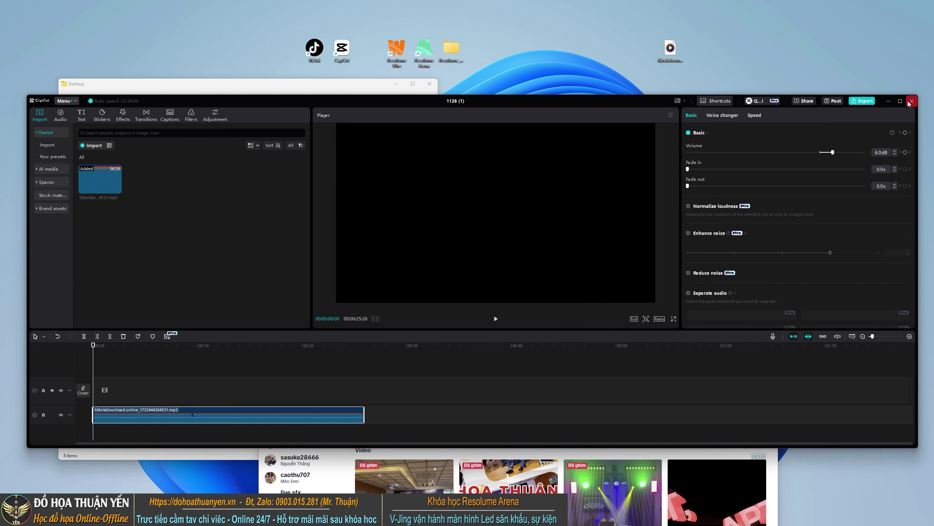
{"action": "left_click", "coordinate": [912, 100]}
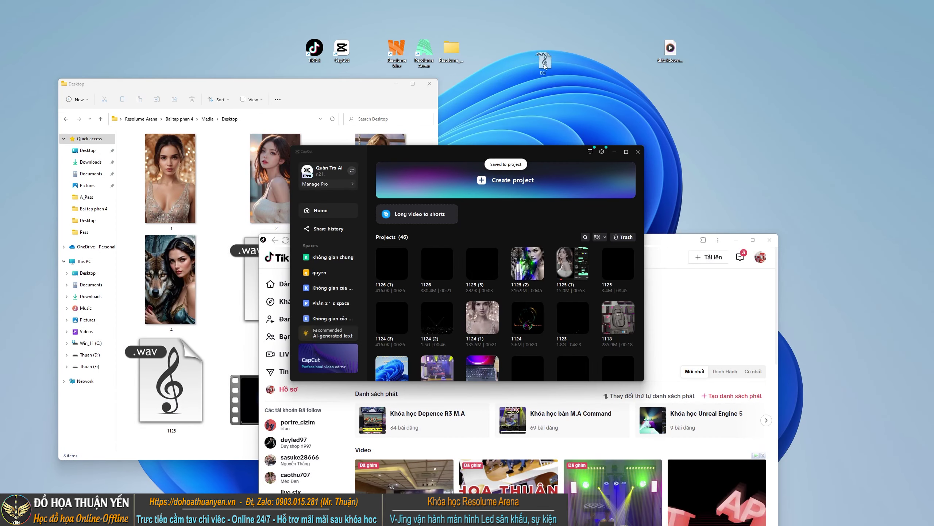
Place the exported EQ WAV file beside the downloaded MP3 on the desktop and close CapCut.
{"action": "double_click", "coordinate": [533, 56]}
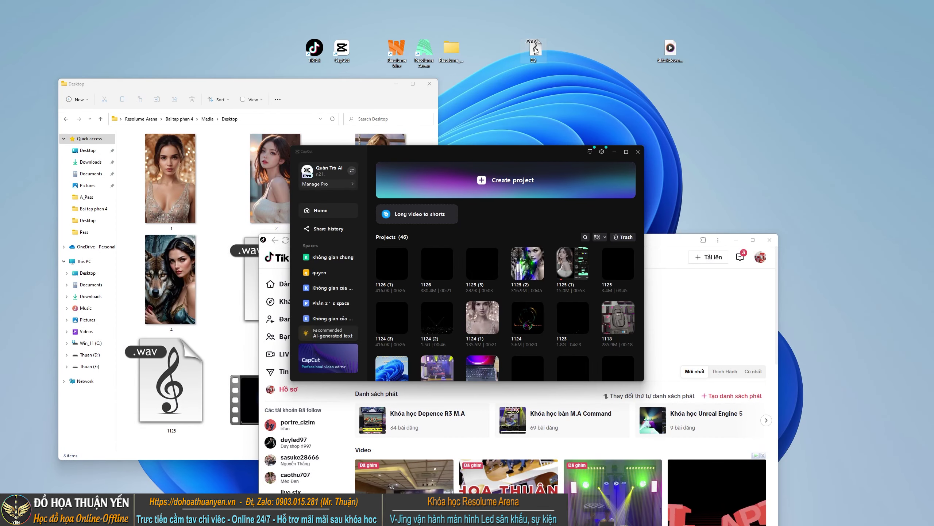
{"action": "left_click", "coordinate": [546, 201]}
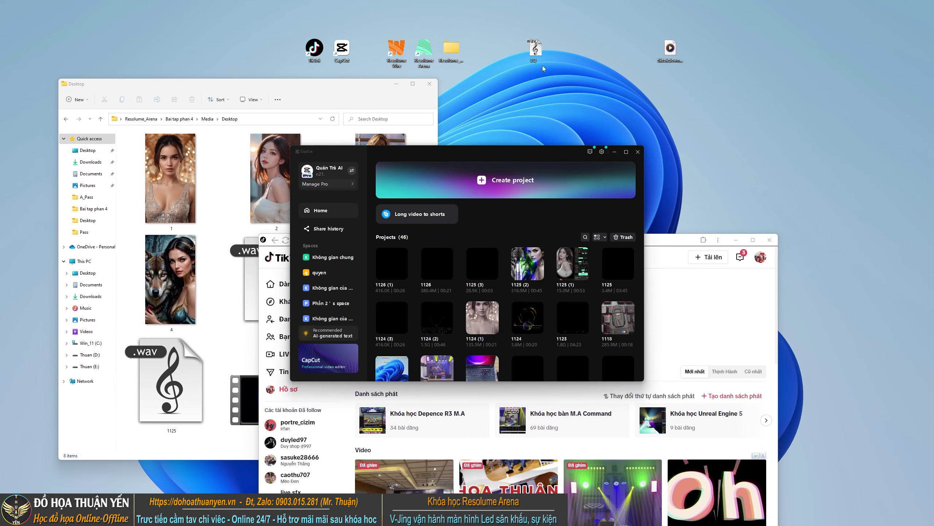
{"action": "left_click_drag", "start_coordinate": [534, 47], "coordinate": [616, 48]}
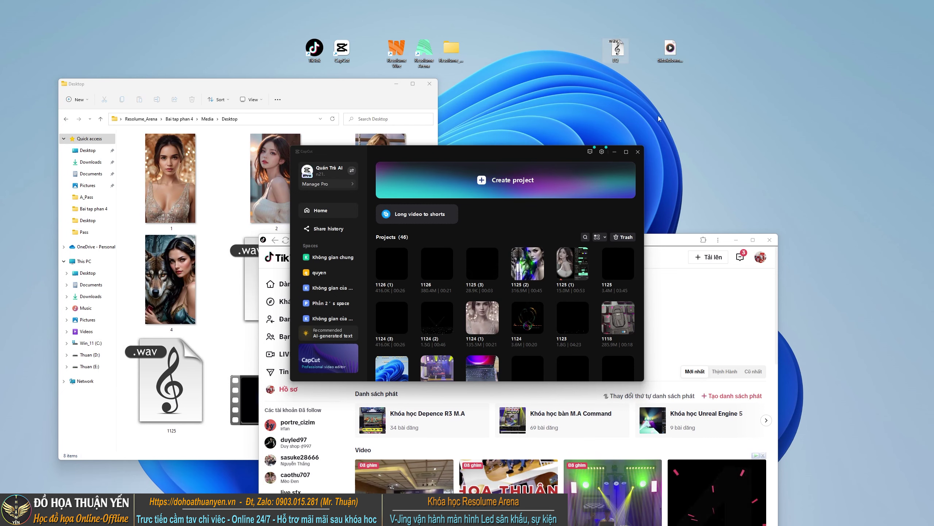
{"action": "left_click", "coordinate": [637, 156]}
Move the TikTok window to the upper area of the desktop and widen it to show five videos per row.
{"action": "left_click_drag", "start_coordinate": [627, 240], "coordinate": [474, 49]}
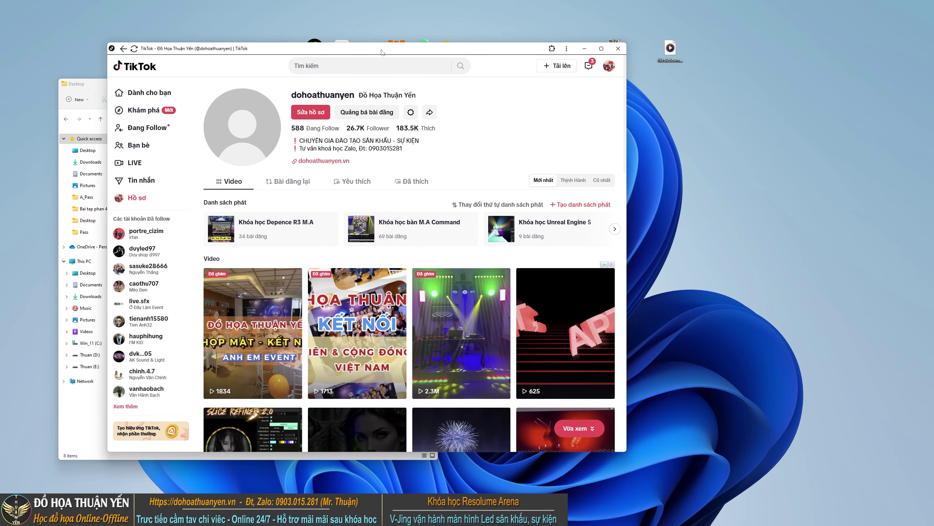
{"action": "left_click_drag", "start_coordinate": [381, 52], "coordinate": [334, 42]}
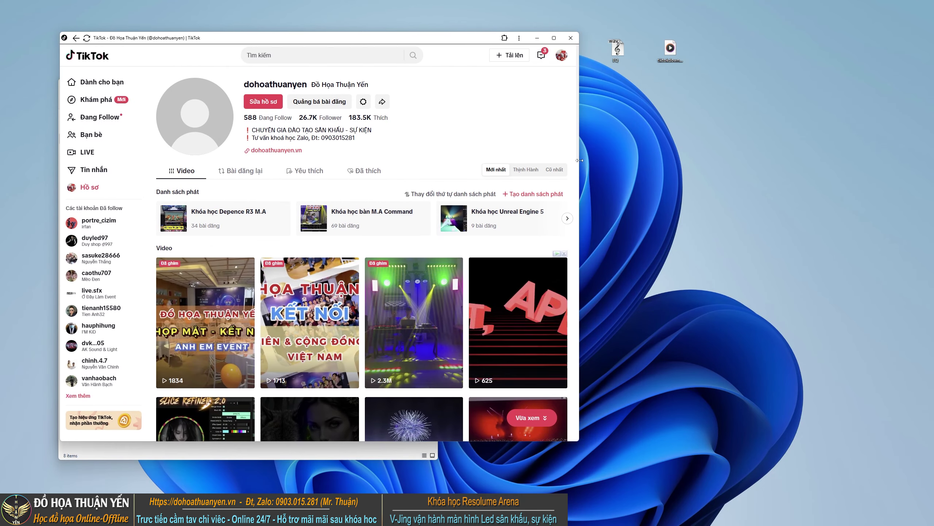
{"action": "left_click_drag", "start_coordinate": [580, 160], "coordinate": [723, 157]}
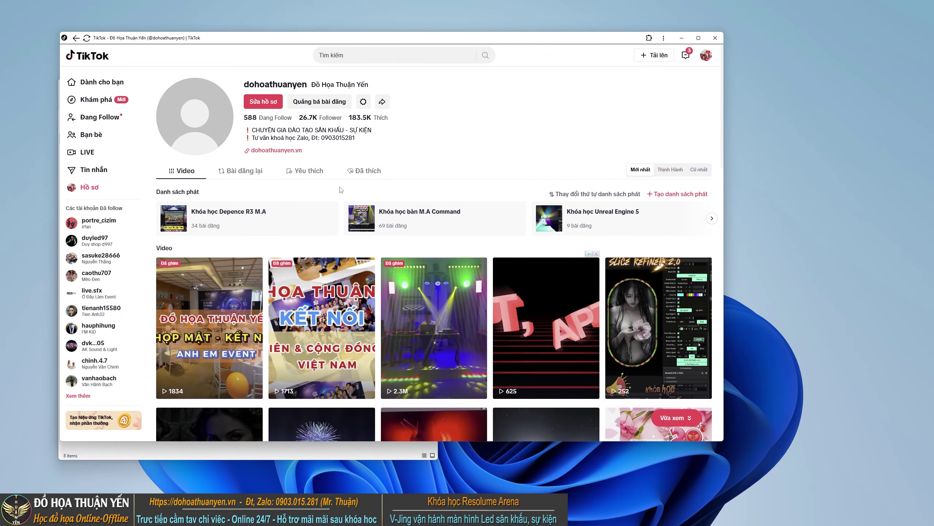
Look through the TikTok profile's details and video list, and minimize the window.
{"action": "scroll", "coordinate": [661, 274], "scroll_direction": "down", "scroll_amount": 1}
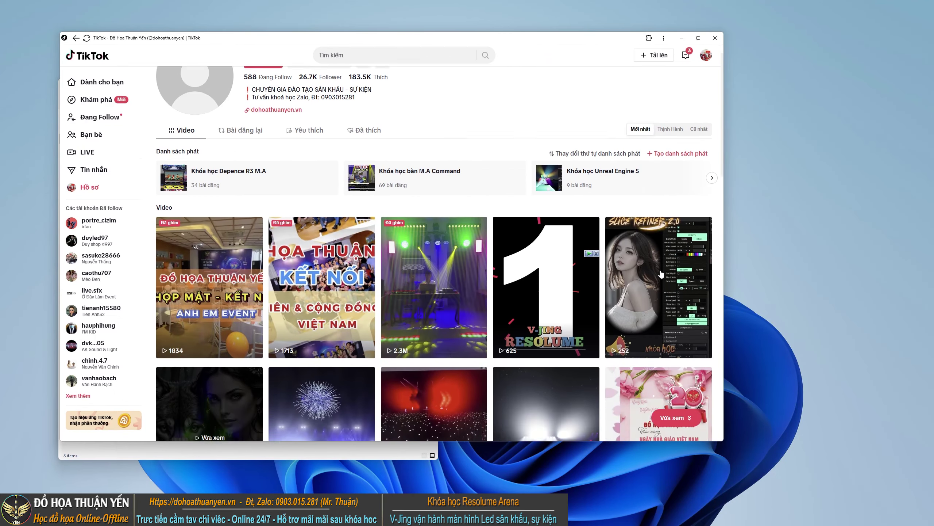
{"action": "scroll", "coordinate": [661, 274], "scroll_direction": "down", "scroll_amount": 2}
{"action": "scroll", "coordinate": [411, 378], "scroll_direction": "up", "scroll_amount": 3}
{"action": "scroll", "coordinate": [411, 378], "scroll_direction": "down", "scroll_amount": 1}
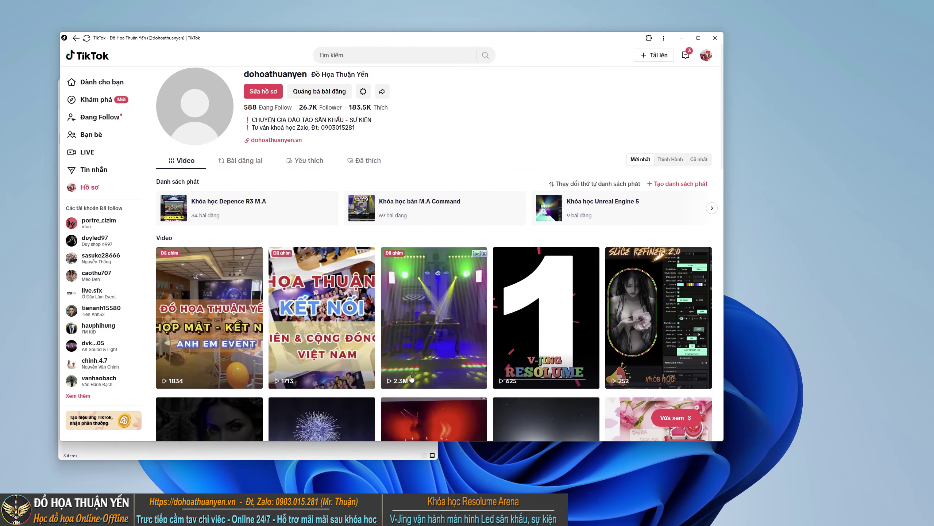
{"action": "scroll", "coordinate": [411, 377], "scroll_direction": "down", "scroll_amount": 2}
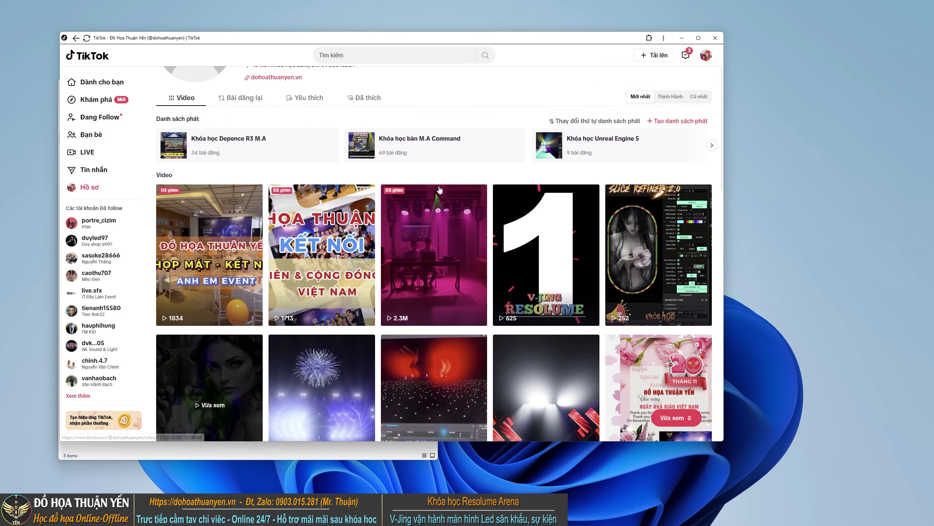
{"action": "scroll", "coordinate": [439, 189], "scroll_direction": "down", "scroll_amount": 12}
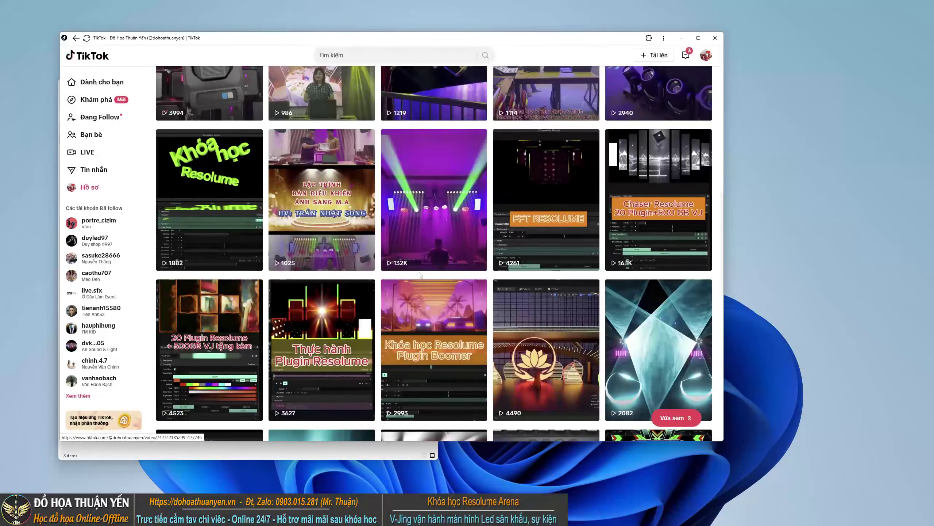
{"action": "scroll", "coordinate": [420, 275], "scroll_direction": "up", "scroll_amount": 15}
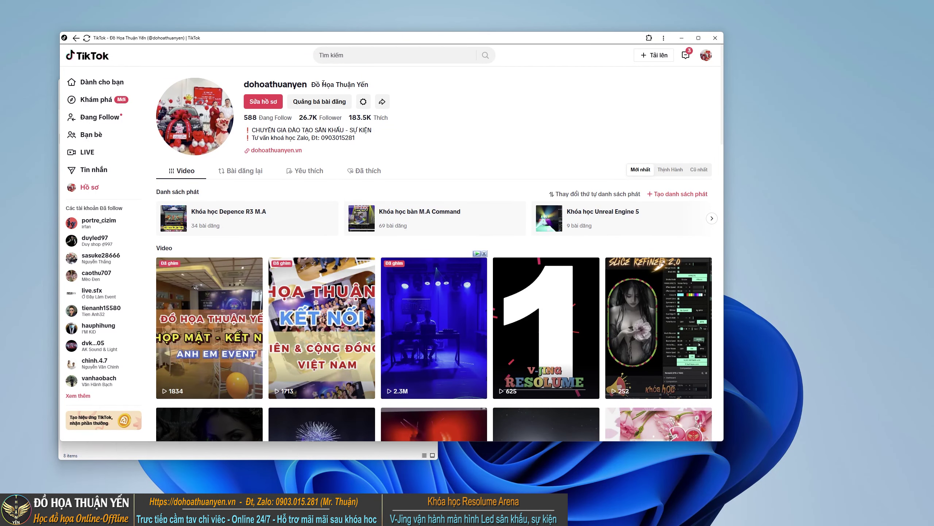
{"action": "left_click_drag", "start_coordinate": [311, 88], "coordinate": [385, 100]}
{"action": "scroll", "coordinate": [533, 171], "scroll_direction": "down", "scroll_amount": 3}
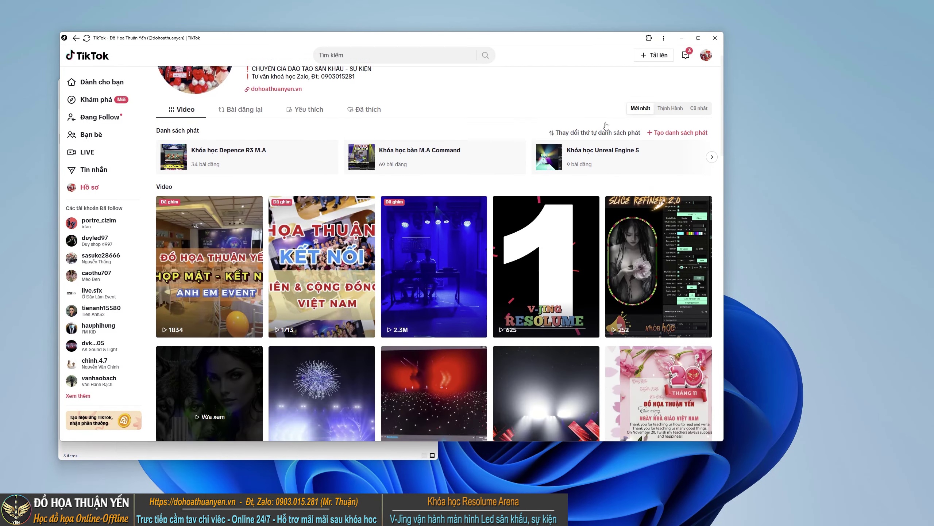
{"action": "left_click", "coordinate": [681, 38]}
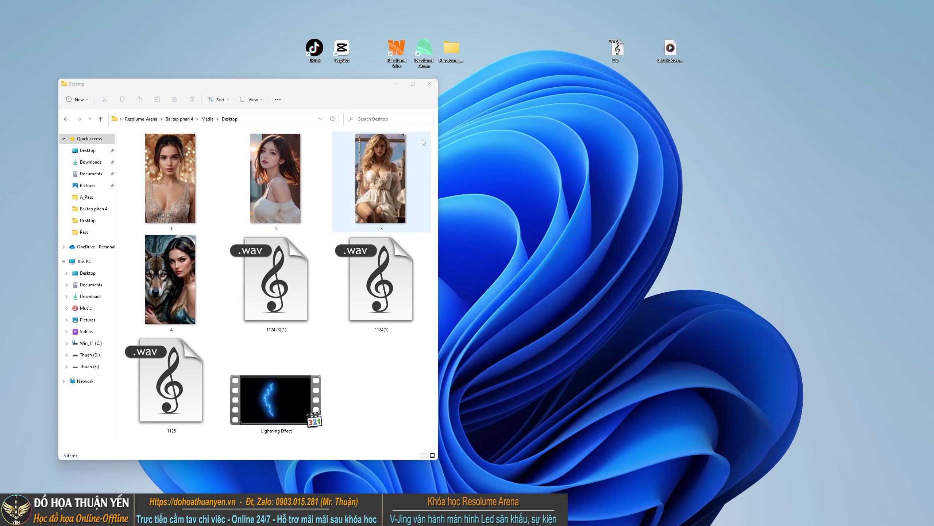
Switch to Resolume Arena and arrange its window below a slightly widened media folder window.
{"action": "left_click_drag", "start_coordinate": [351, 90], "coordinate": [507, 104]}
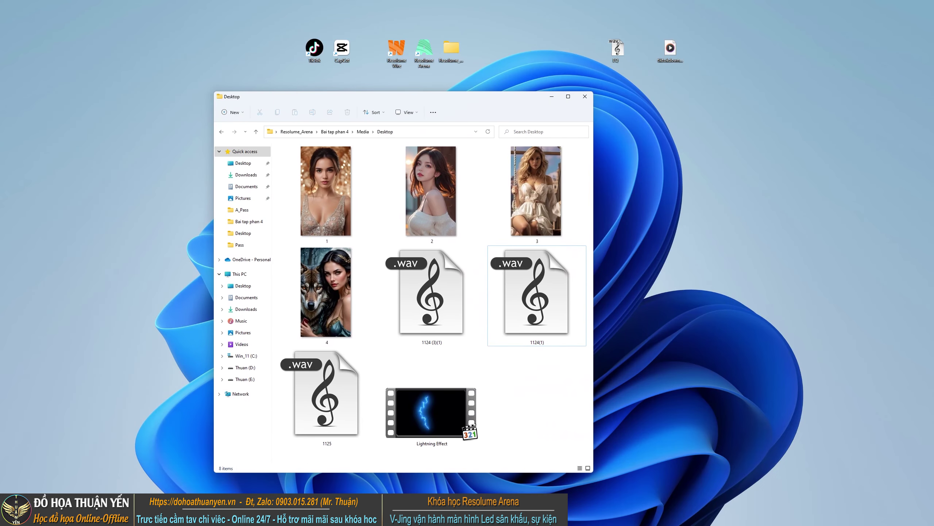
{"action": "key", "text": "alt+Tab"}
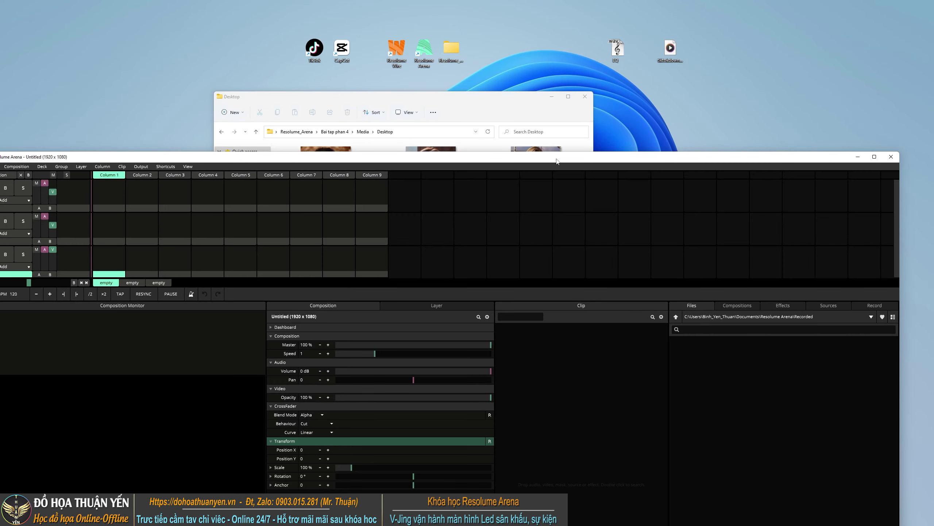
{"action": "left_click_drag", "start_coordinate": [557, 161], "coordinate": [579, 104]}
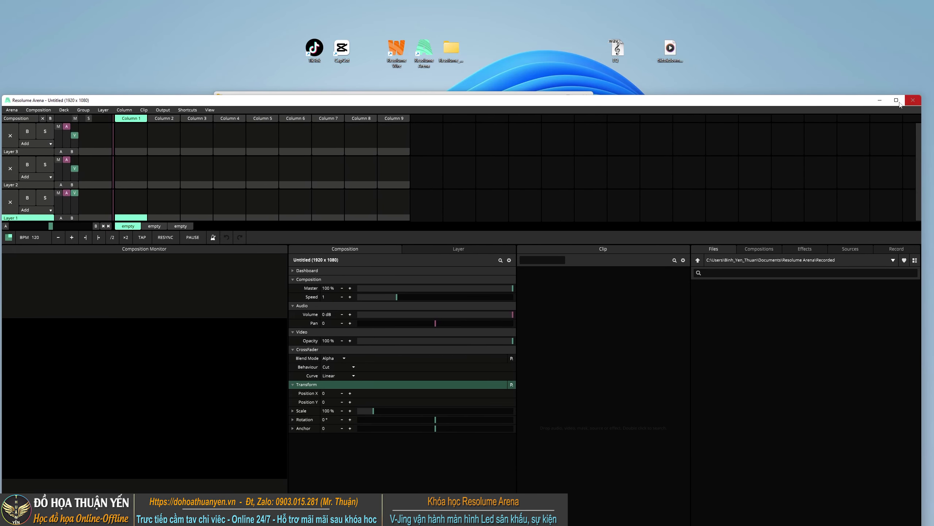
{"action": "left_click_drag", "start_coordinate": [756, 102], "coordinate": [761, 234]}
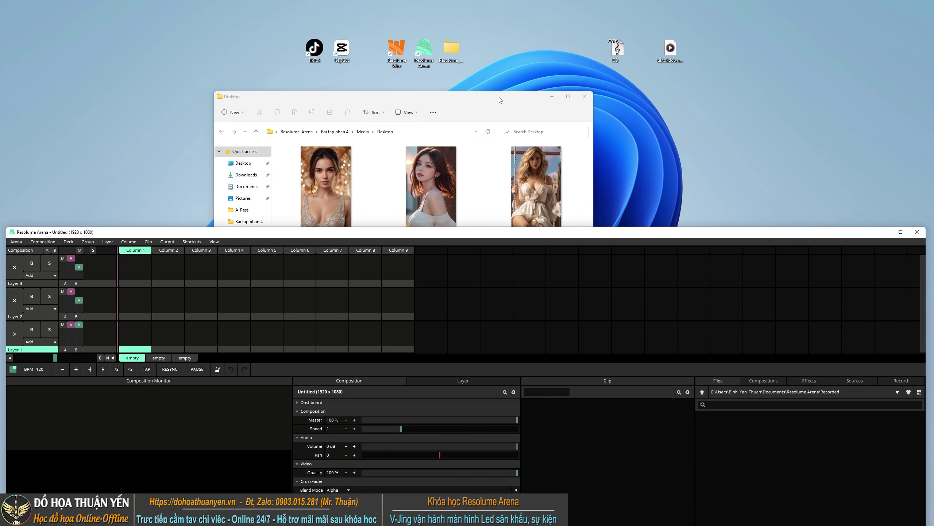
{"action": "left_click_drag", "start_coordinate": [500, 100], "coordinate": [401, 25]}
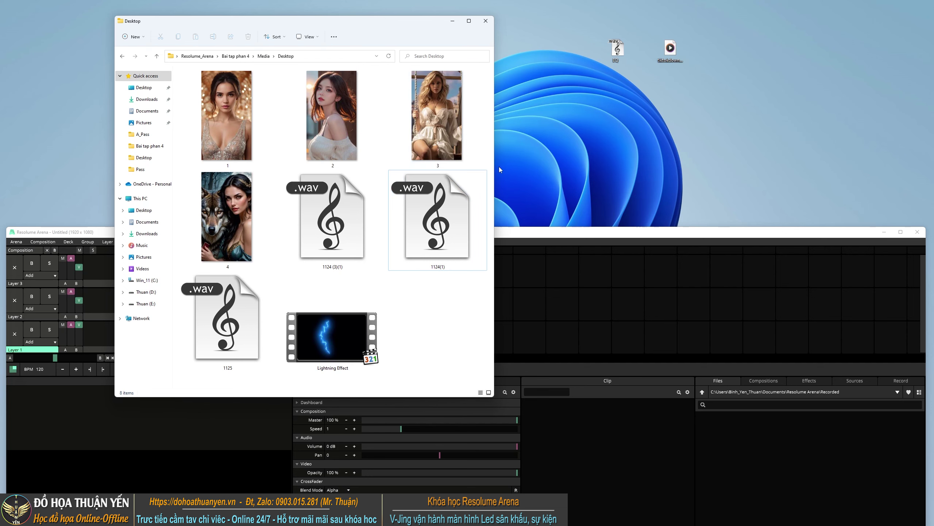
{"action": "left_click_drag", "start_coordinate": [494, 169], "coordinate": [514, 177]}
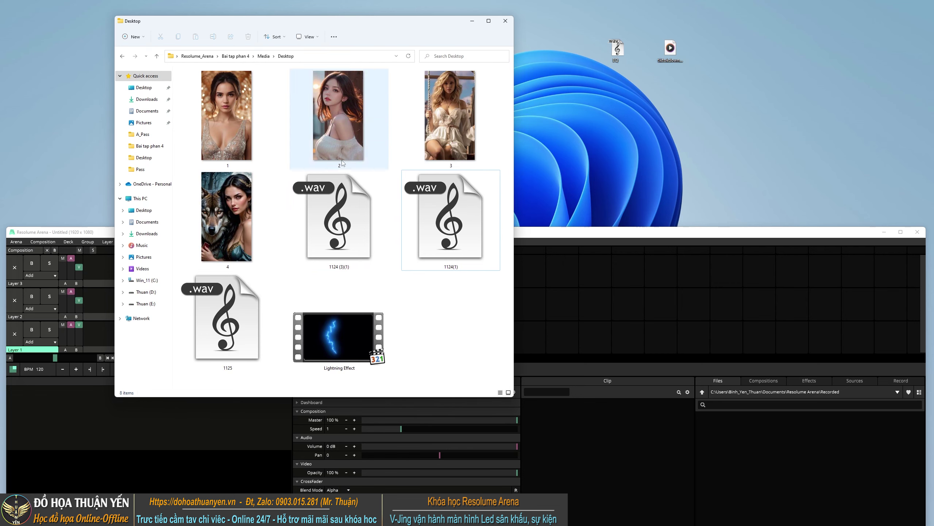
View image 4 from the media folder at full size and check its pixel dimensions in the folder.
{"action": "left_click", "coordinate": [224, 216]}
{"action": "double_click", "coordinate": [224, 217]}
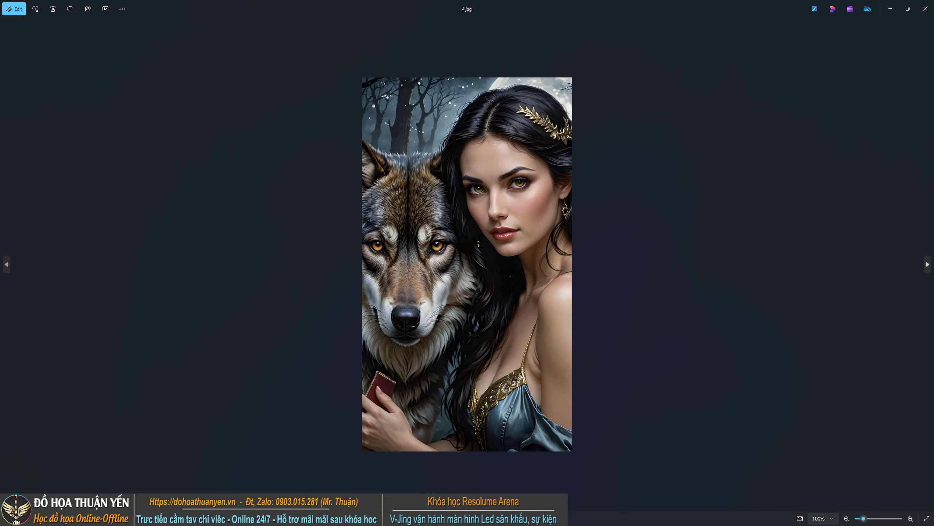
{"action": "left_click", "coordinate": [925, 8]}
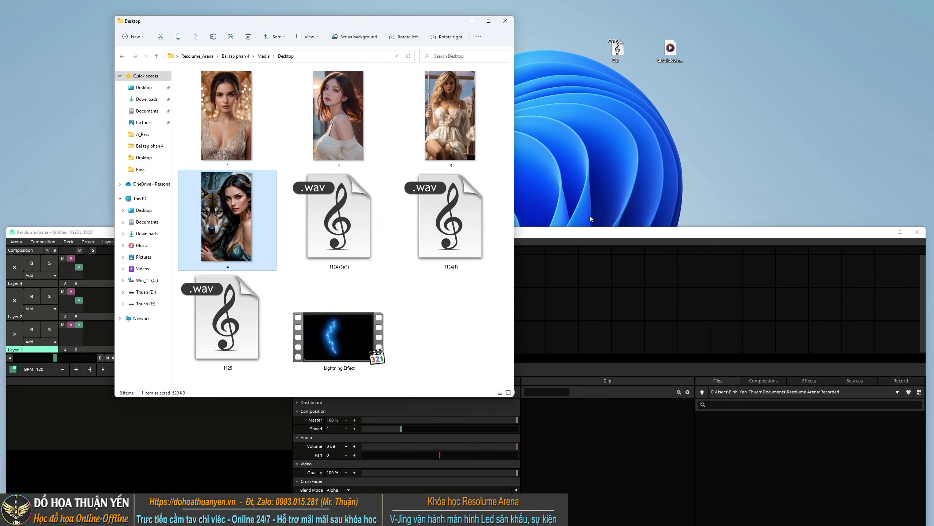
{"action": "left_click_drag", "start_coordinate": [393, 24], "coordinate": [455, 18]}
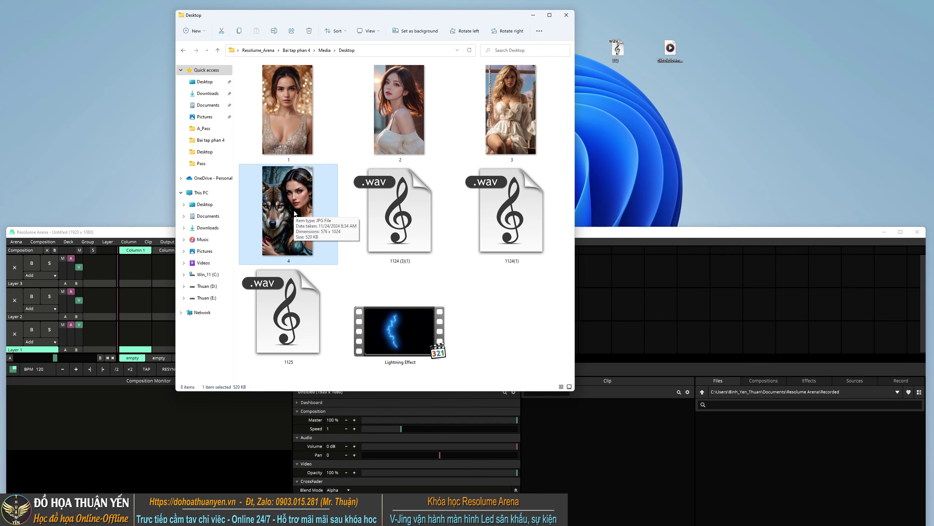
Maximize Resolume Arena and change the composition's name to EQ in its settings.
{"action": "left_click_drag", "start_coordinate": [730, 232], "coordinate": [713, 0]}
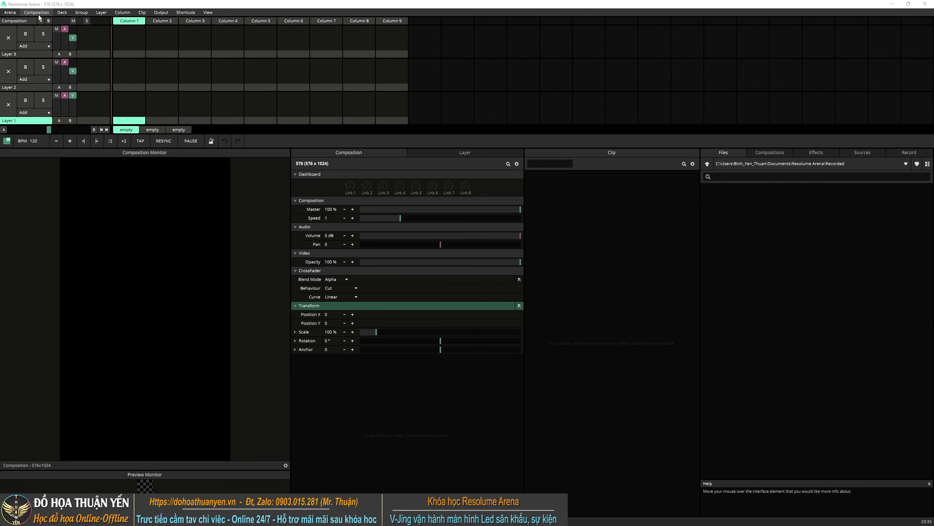
{"action": "left_click", "coordinate": [37, 12]}
{"action": "left_click", "coordinate": [48, 137]}
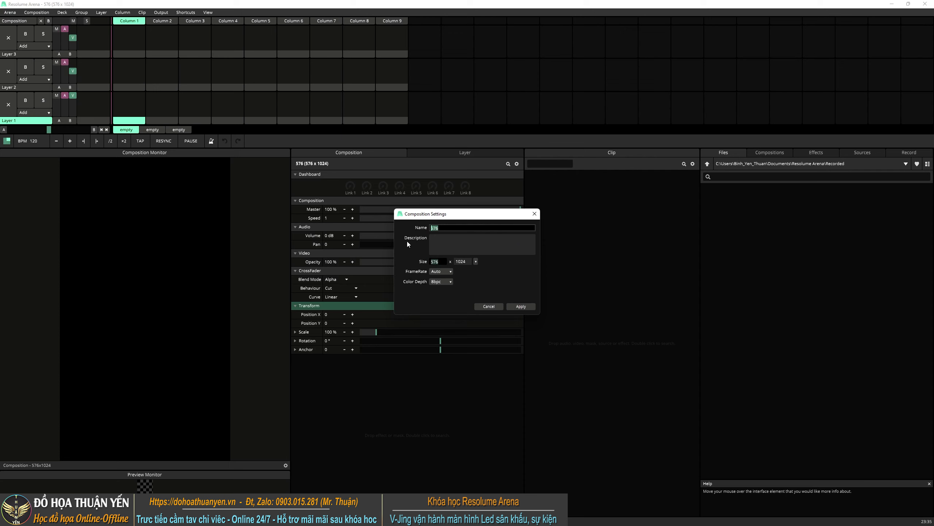
{"action": "left_click_drag", "start_coordinate": [485, 217], "coordinate": [458, 215]}
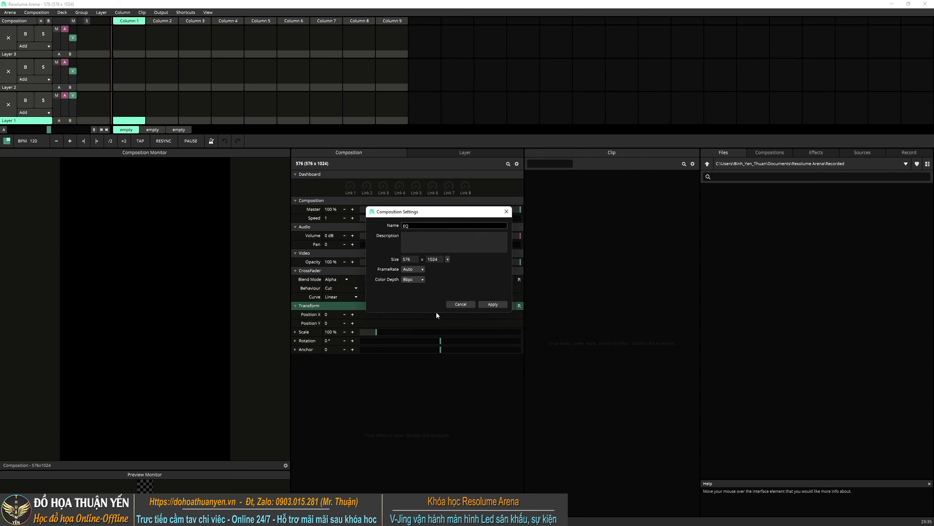
{"action": "type", "text": "EQ"}
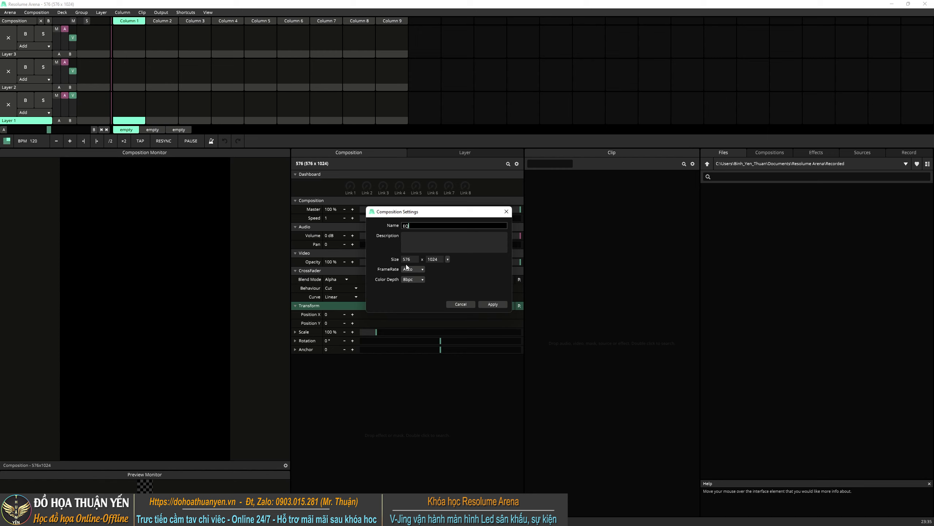
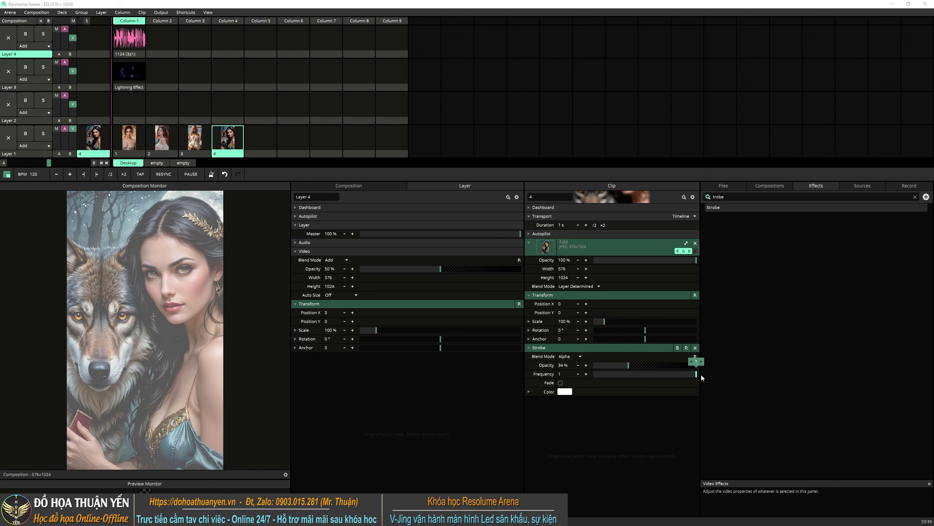
Set clip 4's Strobe opacity to 56% and frequency to 0.5, and briefly play the Layer 4 audio clip.
{"action": "left_click_drag", "start_coordinate": [629, 365], "coordinate": [651, 364]}
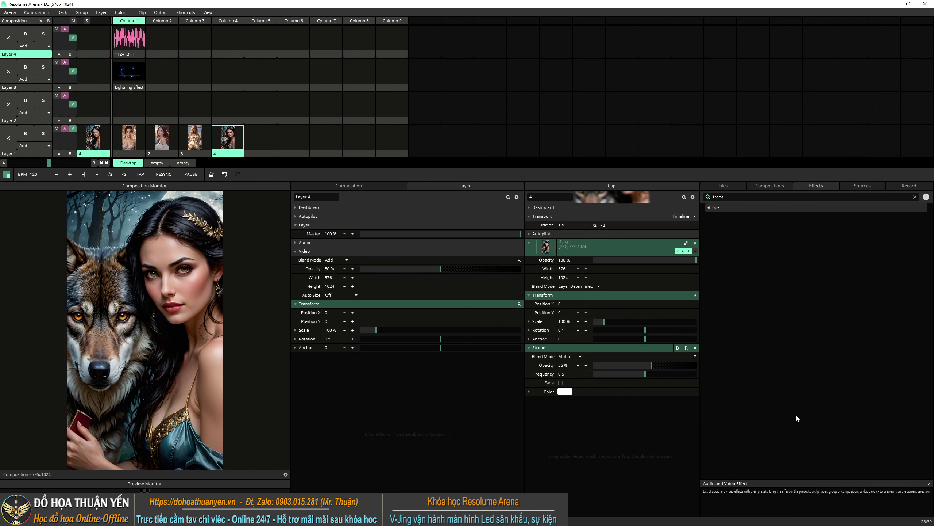
{"action": "left_click", "coordinate": [128, 43]}
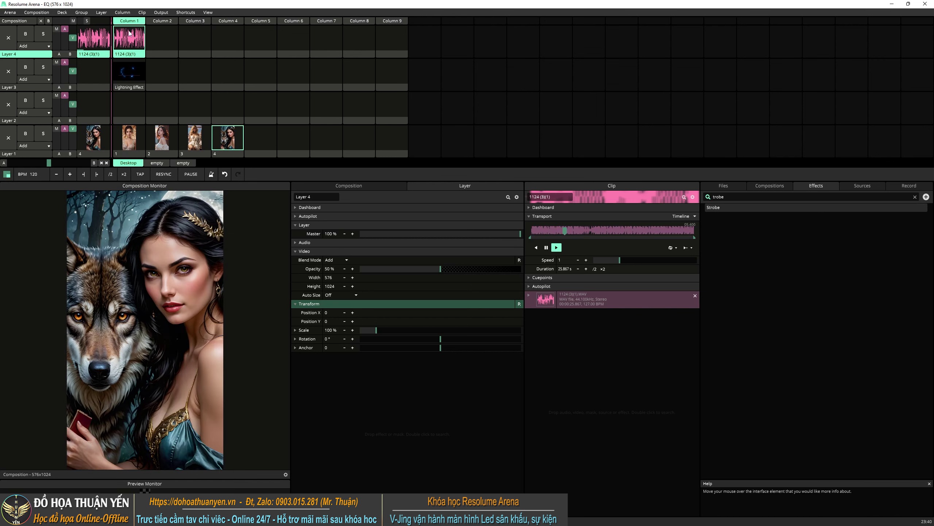
{"action": "left_click", "coordinate": [159, 37]}
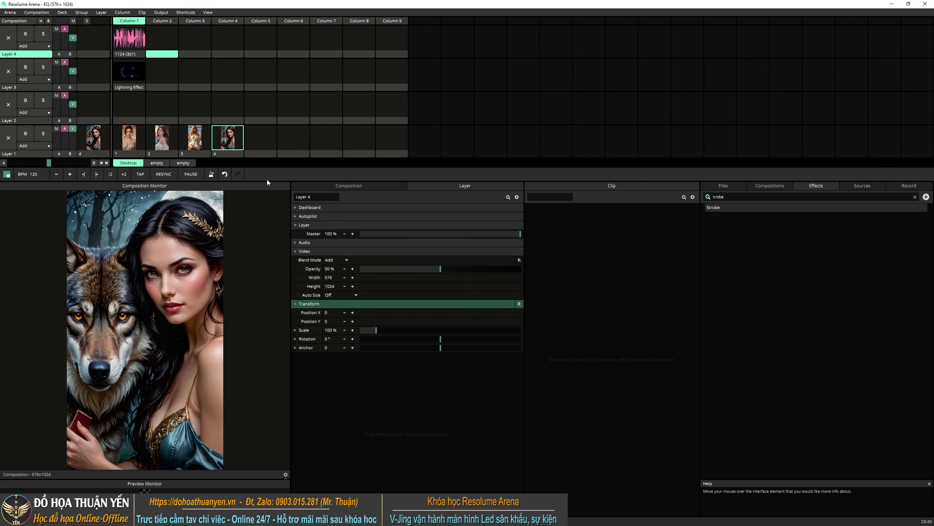
Make clip 4's Strobe opacity follow the audio with Composition FFT.
{"action": "left_click", "coordinate": [229, 141]}
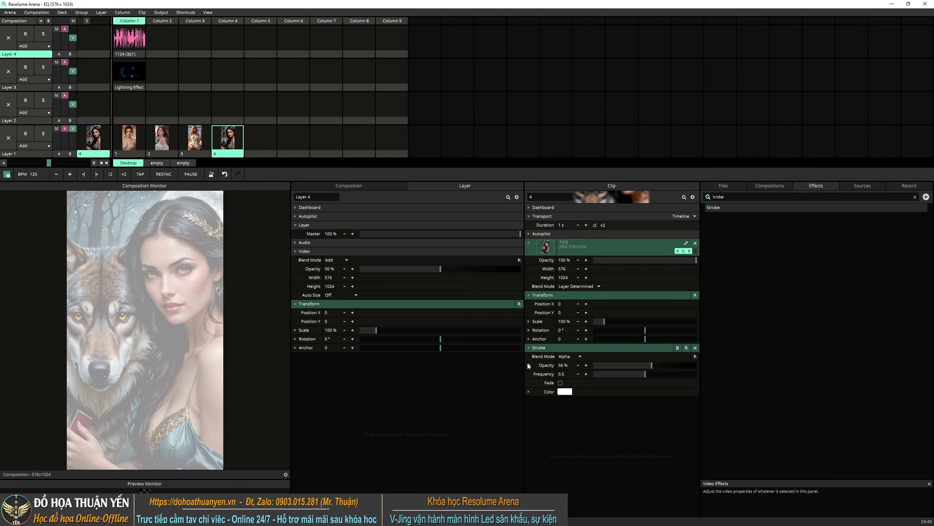
{"action": "left_click", "coordinate": [528, 366]}
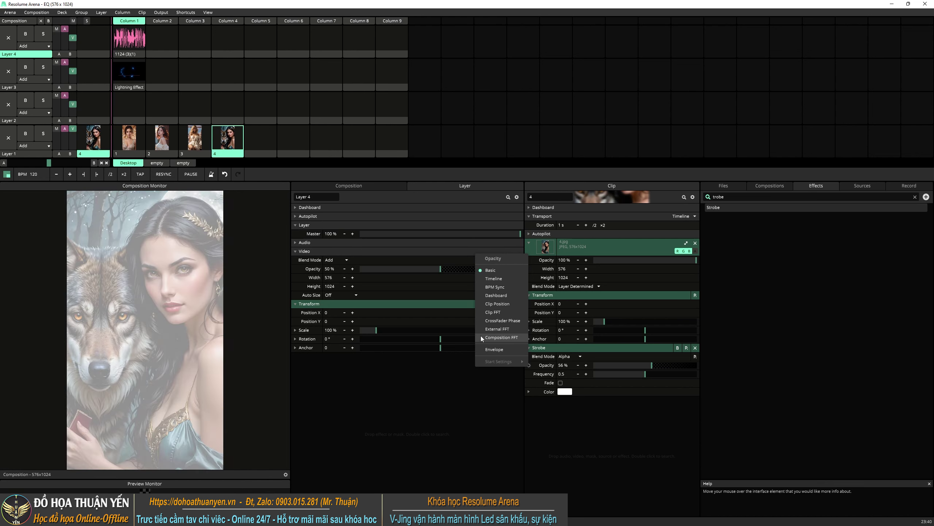
{"action": "left_click", "coordinate": [480, 336]}
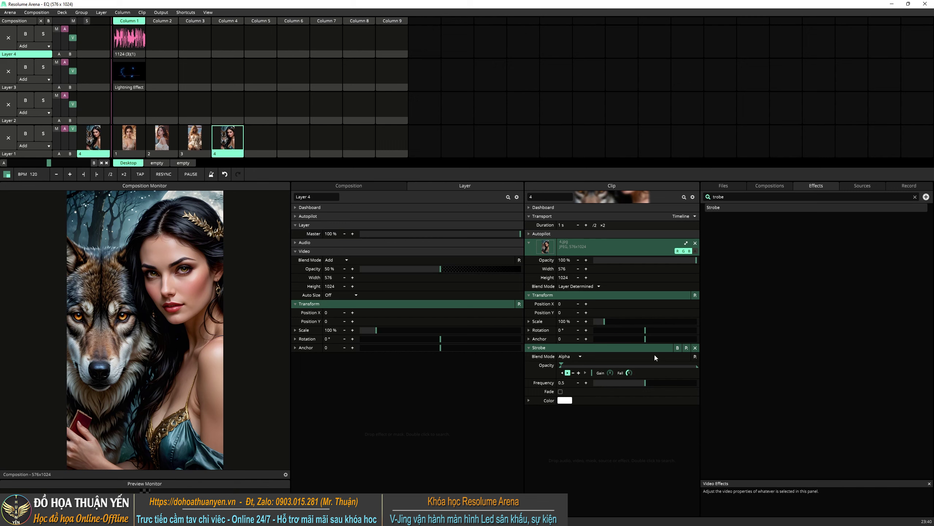
Narrow the Composition FFT range of clip 4's Strobe opacity at both ends while the Layer 4 audio plays, and stop the audio.
{"action": "left_click", "coordinate": [127, 46]}
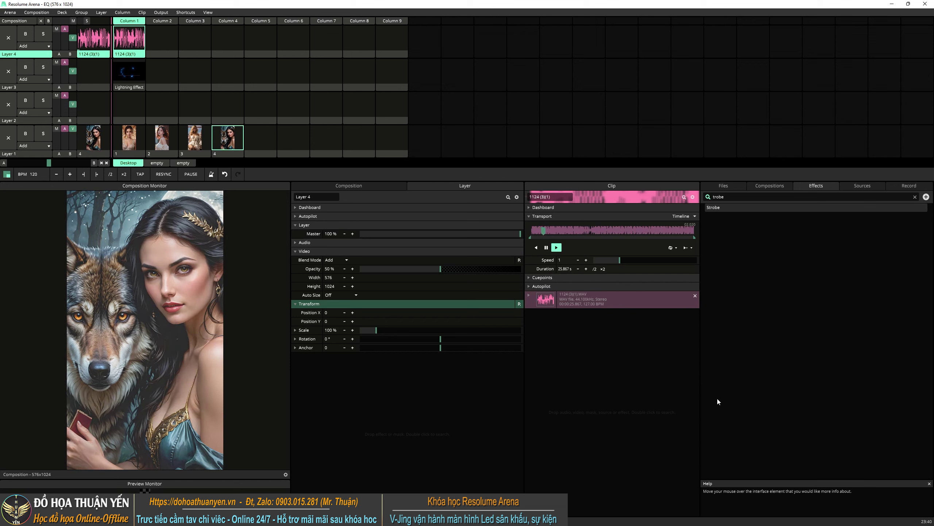
{"action": "left_click", "coordinate": [223, 139]}
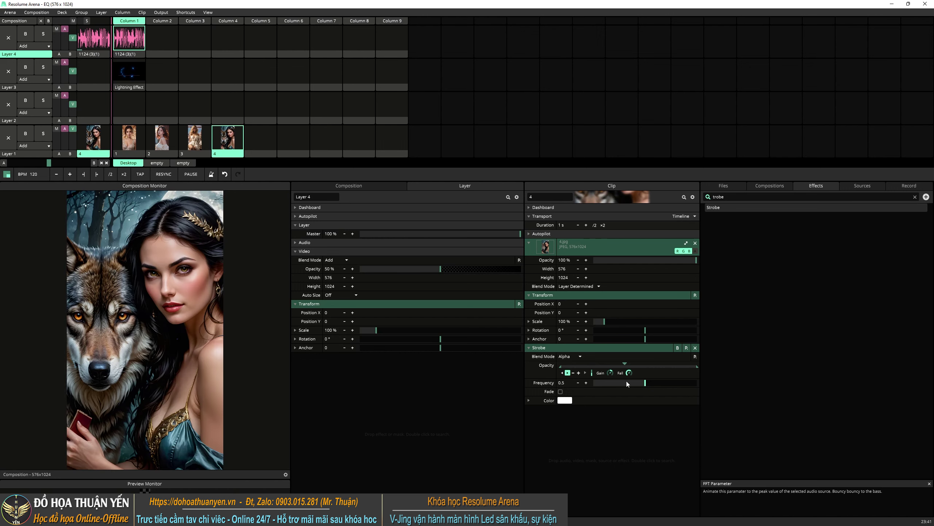
{"action": "left_click_drag", "start_coordinate": [562, 367], "coordinate": [611, 368]}
{"action": "left_click_drag", "start_coordinate": [697, 368], "coordinate": [667, 378]}
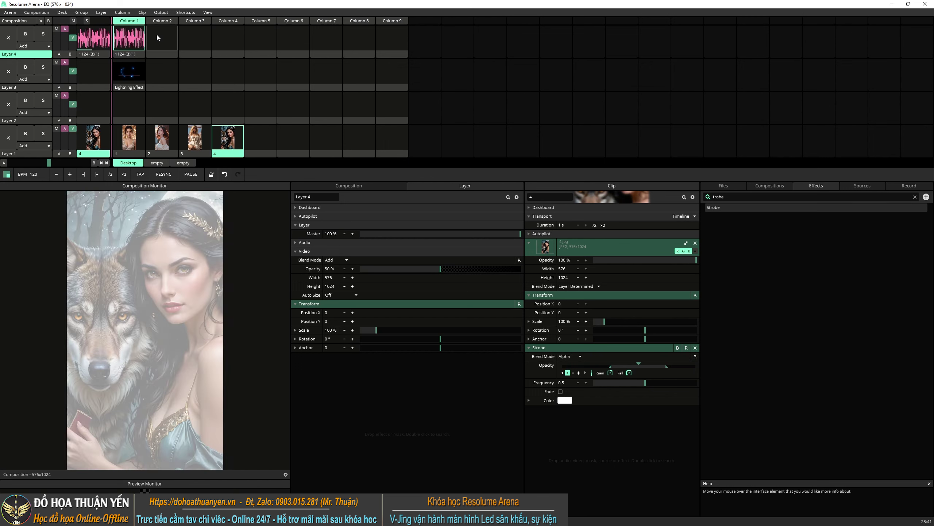
{"action": "left_click", "coordinate": [157, 37]}
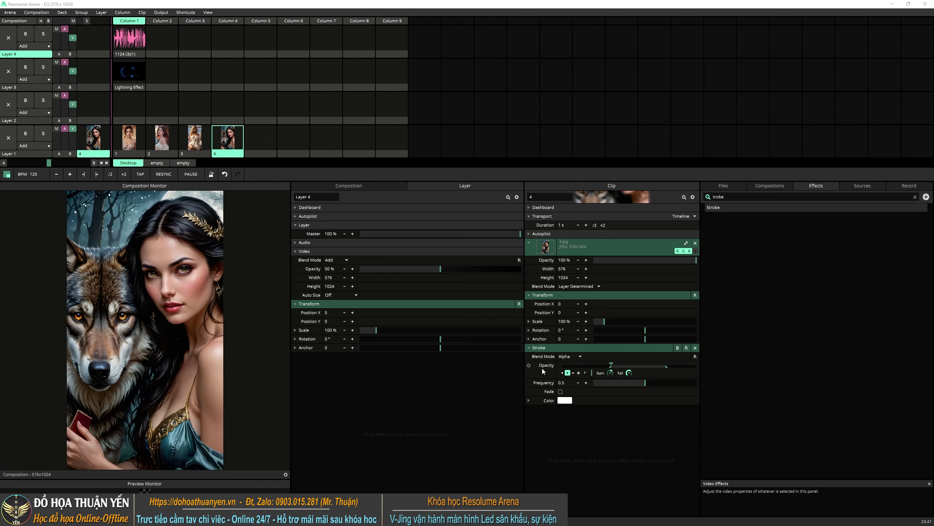
{"action": "left_click", "coordinate": [529, 366]}
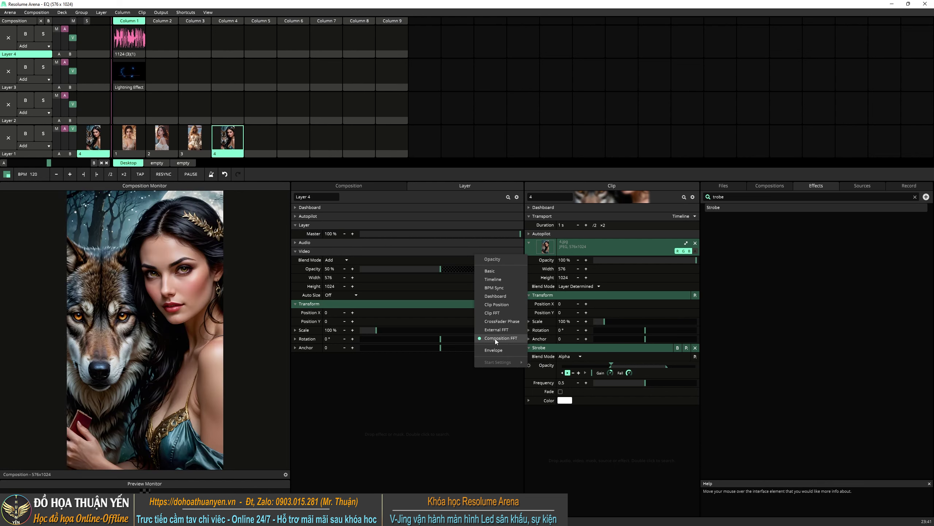
{"action": "left_click", "coordinate": [497, 339]}
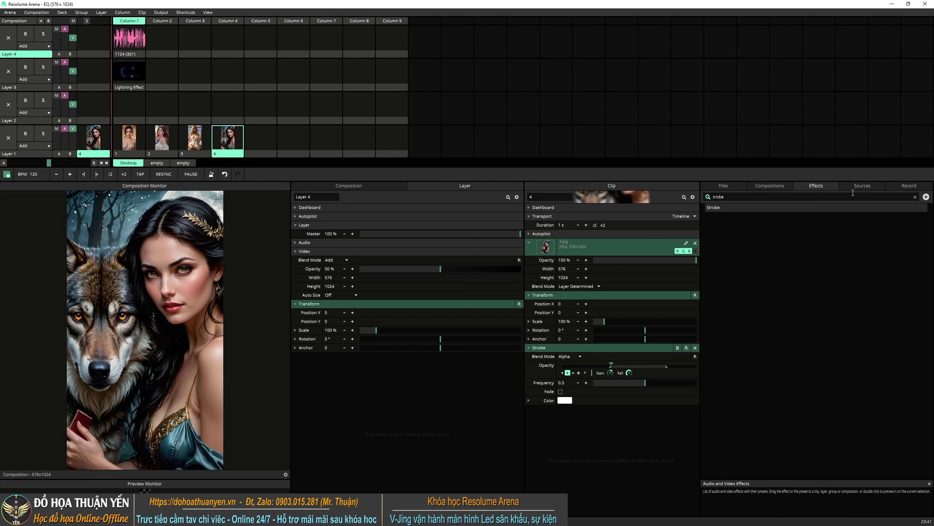
Find the Saturation effect with the search text sat, add it to clip 4 below Strobe, and lower its saturation to 0.35.
{"action": "key", "text": "ctrl+f"}
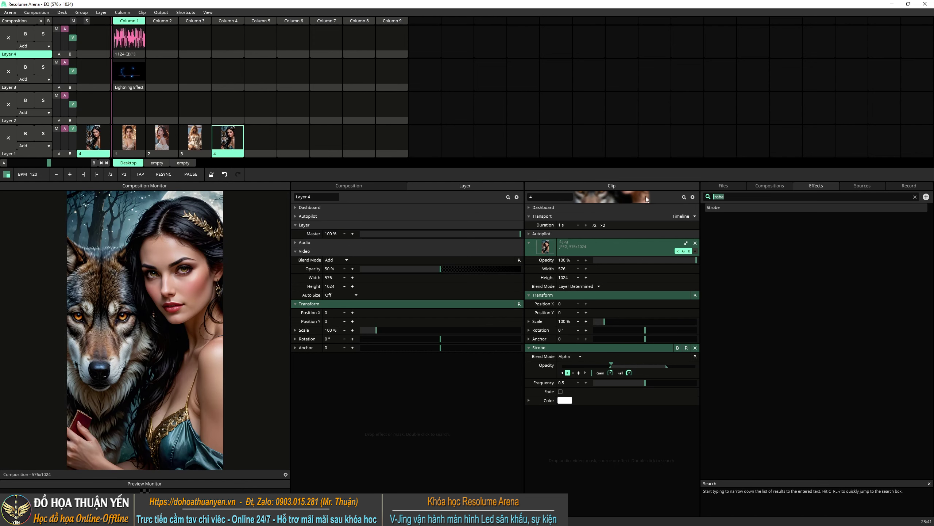
{"action": "type", "text": "sat"}
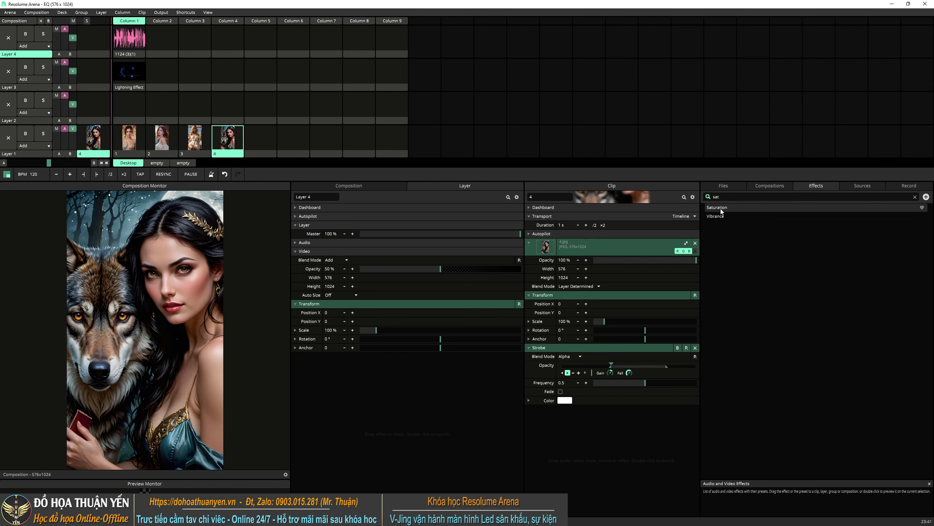
{"action": "left_click_drag", "start_coordinate": [721, 211], "coordinate": [576, 431]}
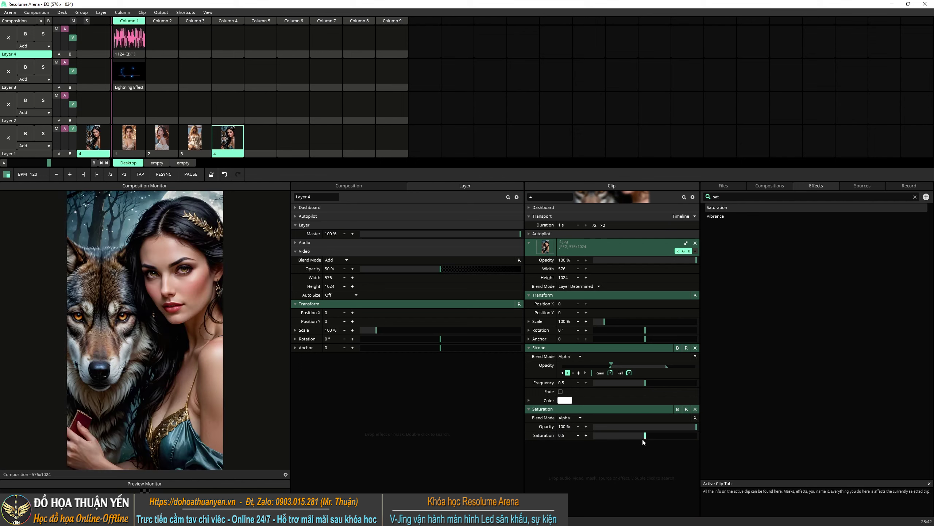
{"action": "left_click_drag", "start_coordinate": [641, 437], "coordinate": [610, 437]}
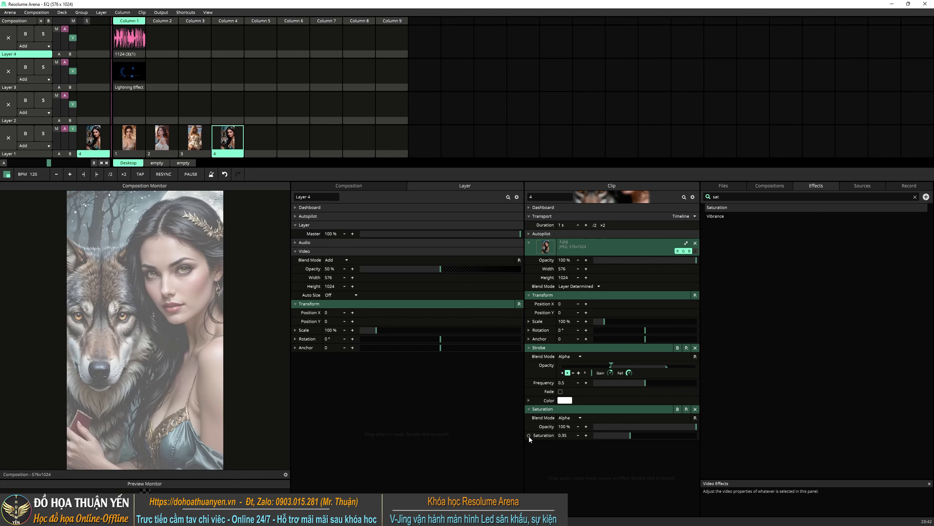
Switch the Saturation parameter of clip 4 to Composition FFT after trying Timeline animation.
{"action": "right_click", "coordinate": [528, 436]}
{"action": "left_click", "coordinate": [495, 349]}
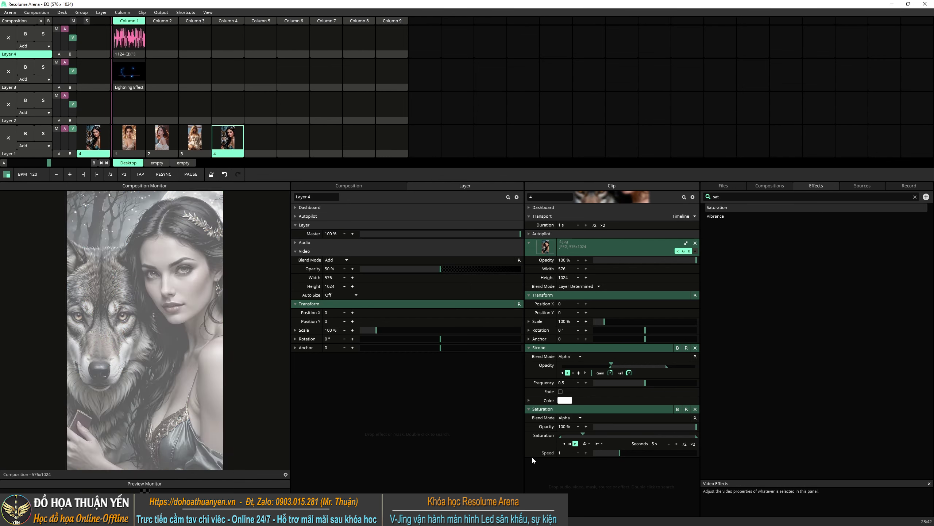
{"action": "left_click", "coordinate": [529, 435]}
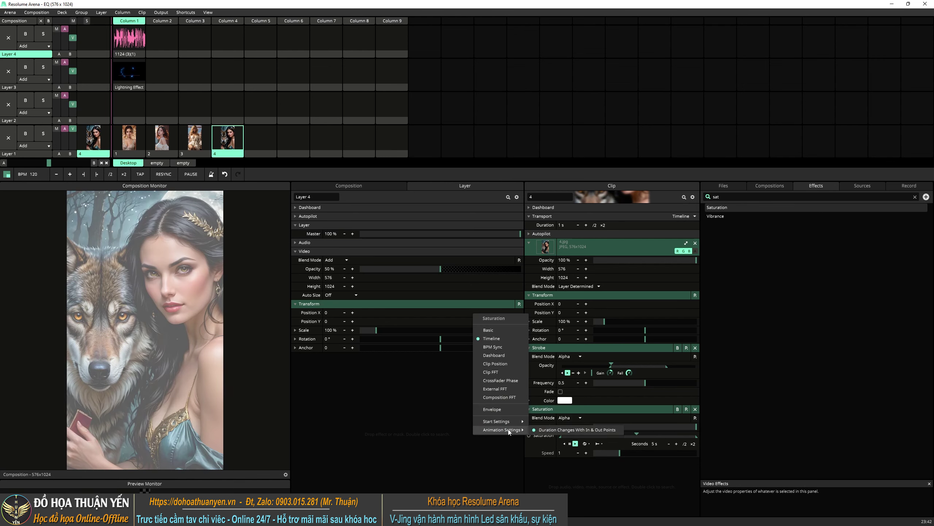
{"action": "left_click", "coordinate": [493, 398]}
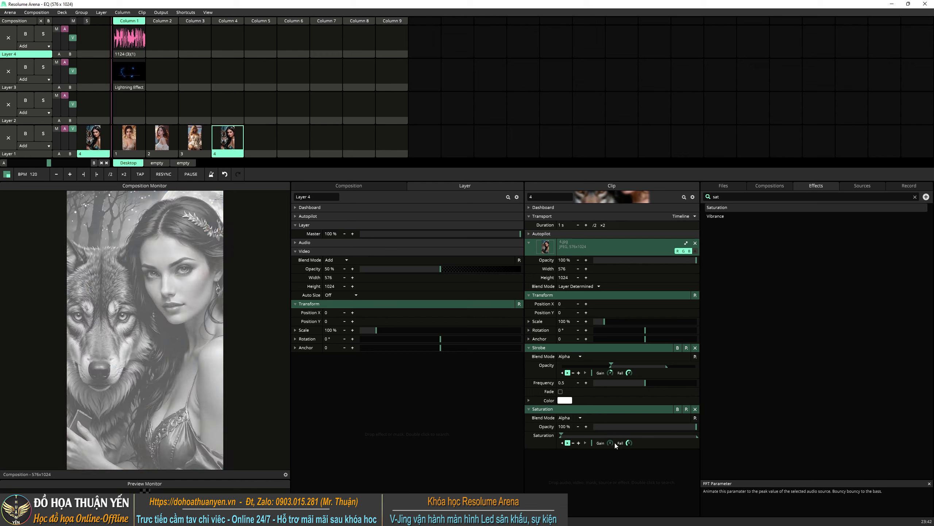
Play the Layer 4 audio to preview clip 4's Strobe and Saturation effects, and stop it.
{"action": "left_click", "coordinate": [130, 39]}
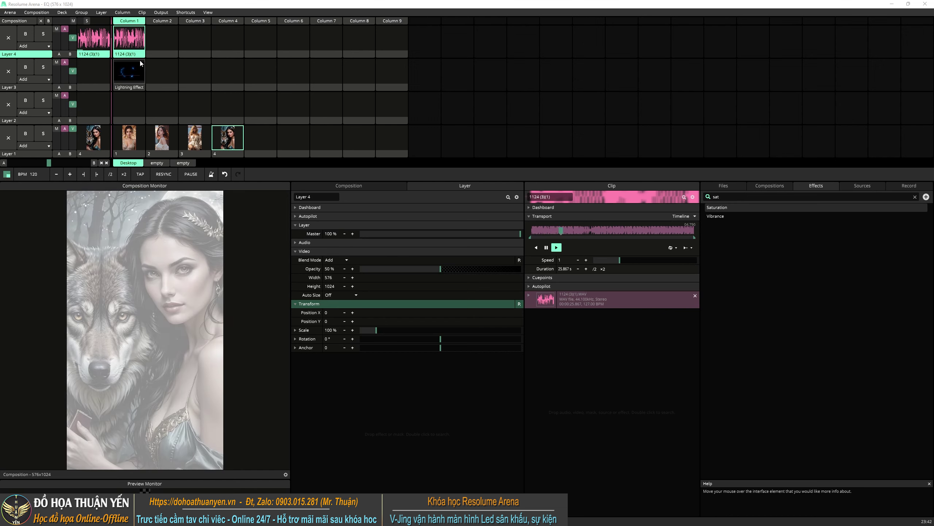
{"action": "left_click", "coordinate": [220, 129]}
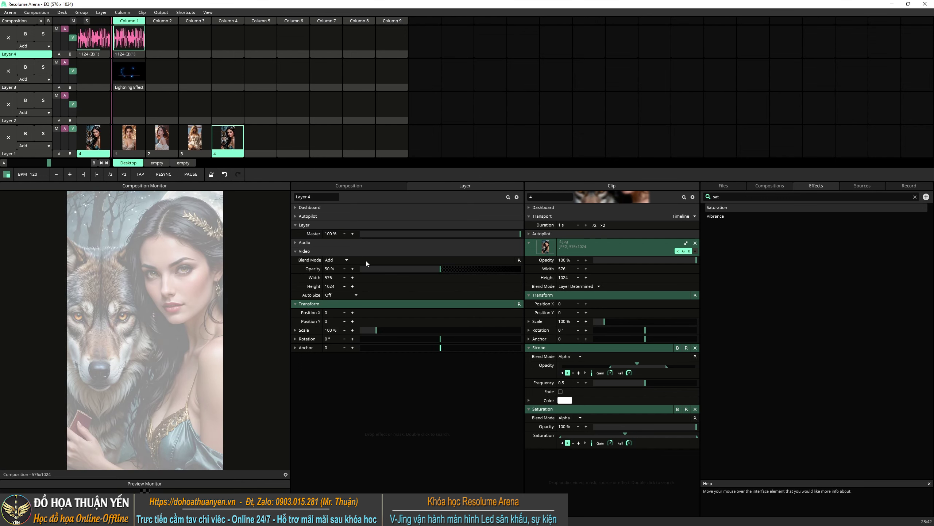
{"action": "left_click", "coordinate": [161, 39]}
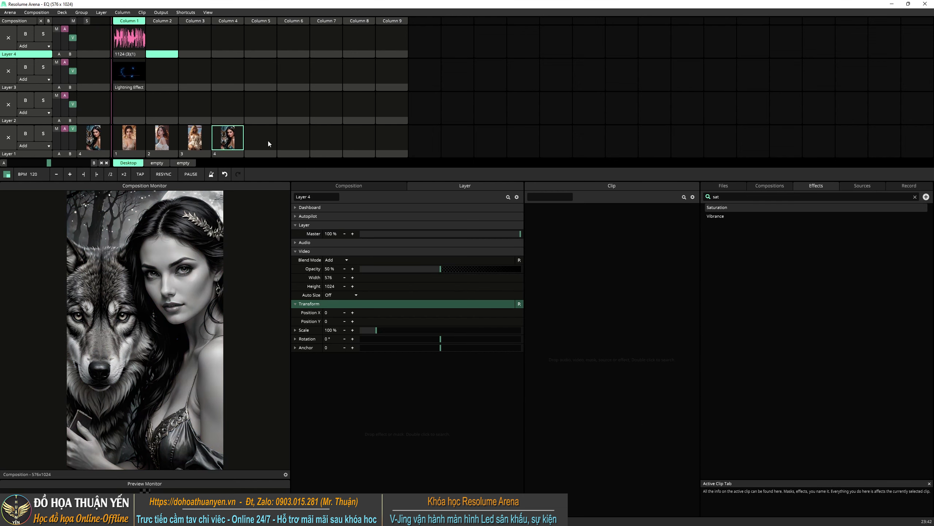
Collapse clip 4's Strobe settings and check which animation mode its Saturation parameter uses.
{"action": "left_click", "coordinate": [229, 138]}
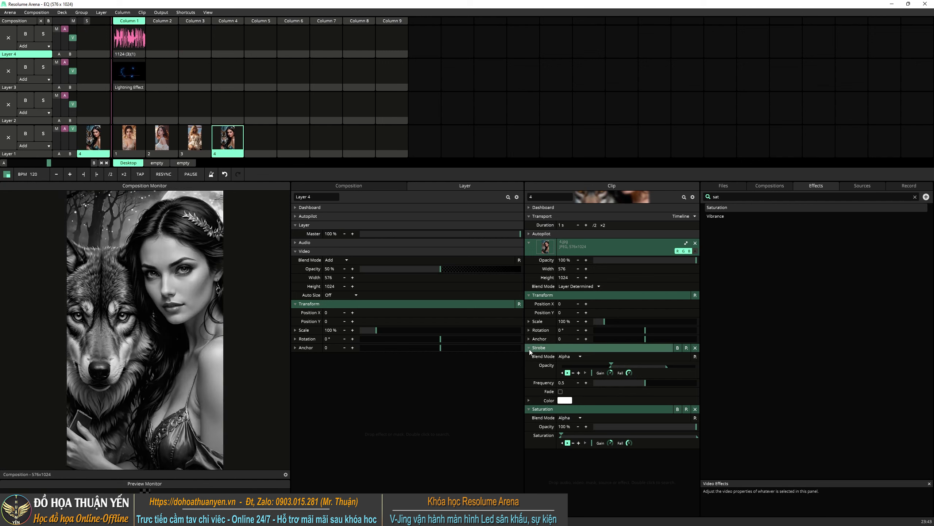
{"action": "left_click", "coordinate": [529, 348]}
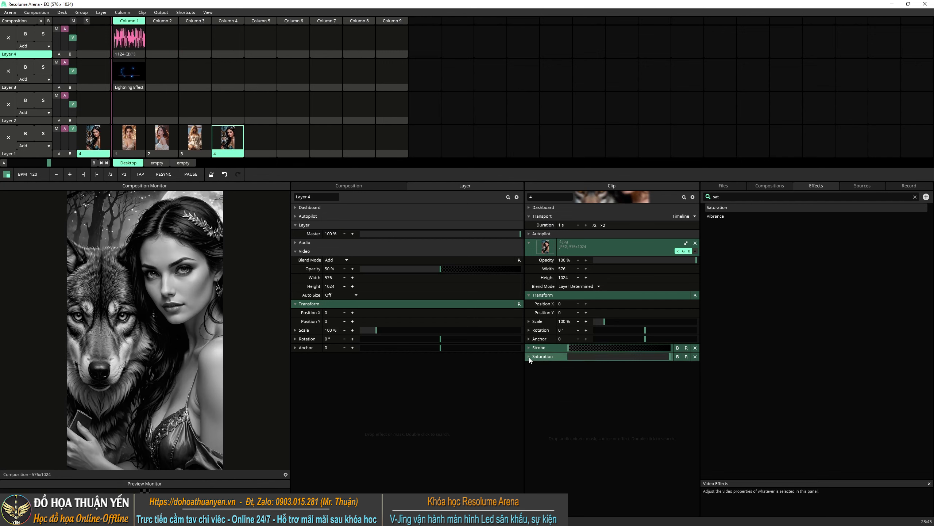
{"action": "right_click", "coordinate": [532, 385]}
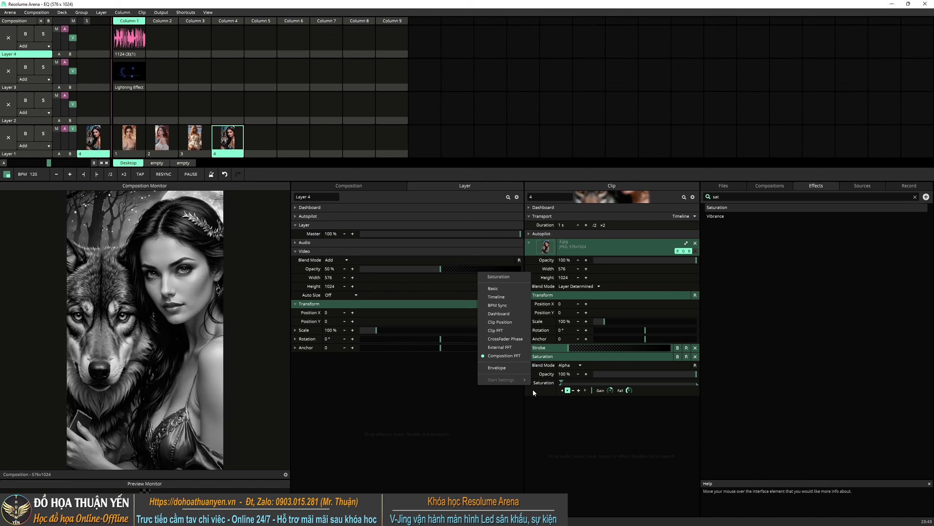
{"action": "left_click", "coordinate": [539, 413]}
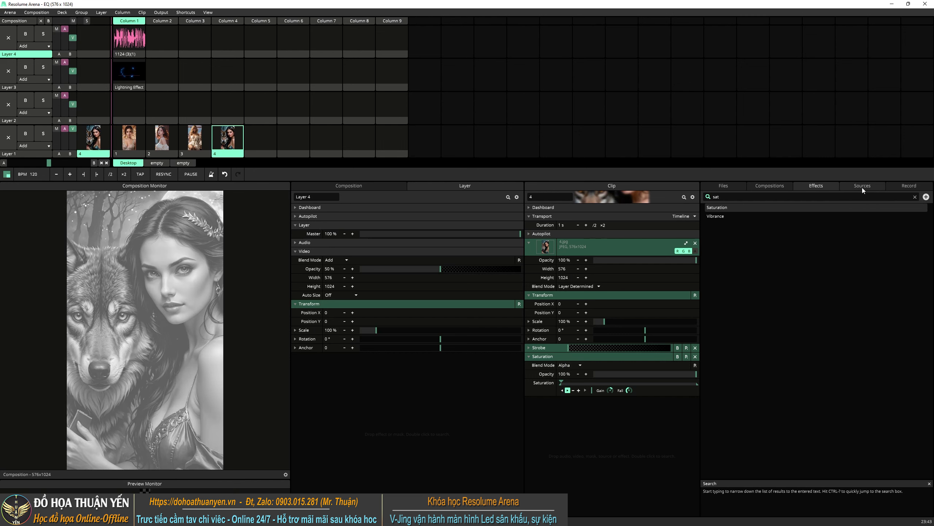
Find the Gradient source with the search text gradi, place it in Layer 2, Column 1, and trigger it.
{"action": "left_click", "coordinate": [862, 187]}
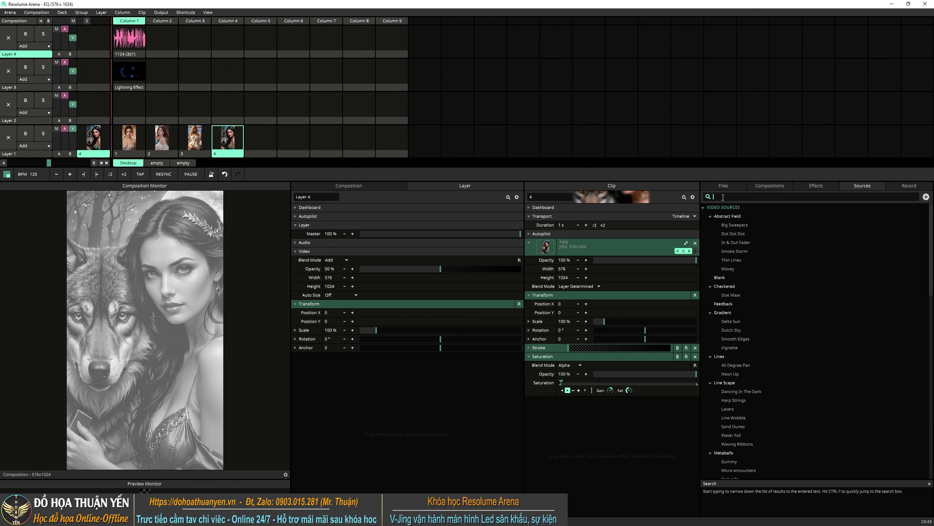
{"action": "type", "text": "gradi"}
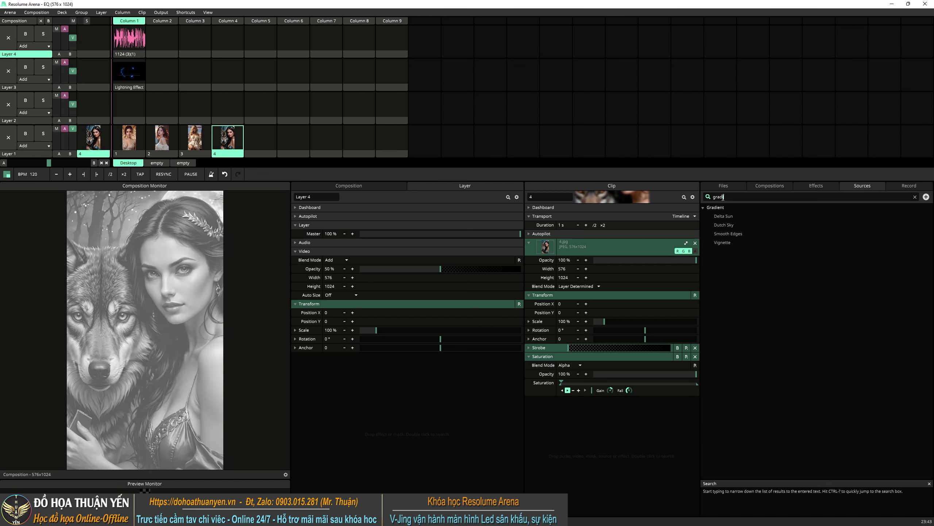
{"action": "left_click_drag", "start_coordinate": [717, 208], "coordinate": [129, 97]}
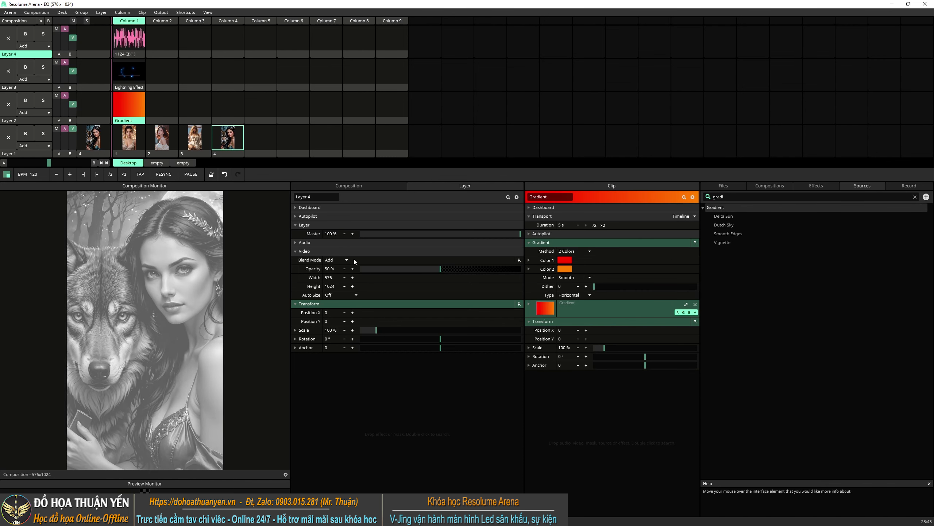
{"action": "left_click", "coordinate": [127, 104]}
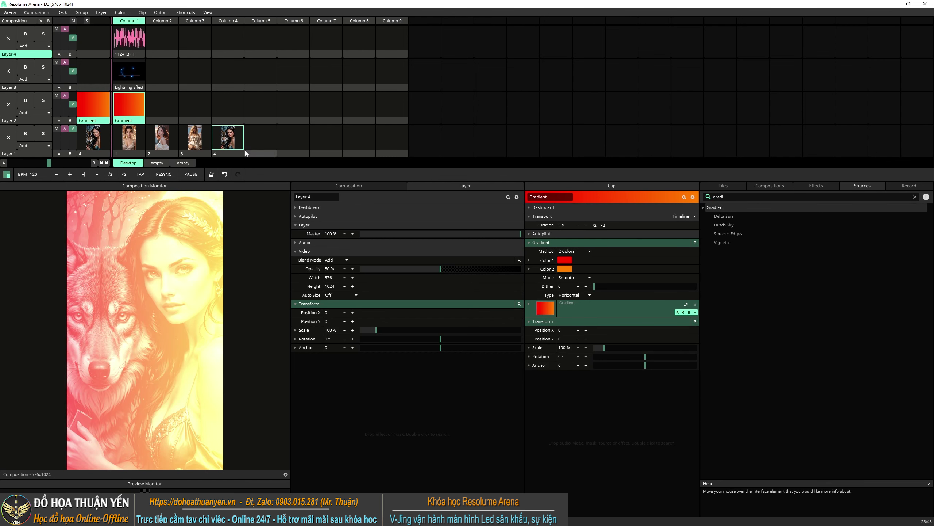
Preview the Layer 2 gradient blended over Layer 1 images 1 to 4, and clear the image from Layer 1.
{"action": "left_click", "coordinate": [254, 137]}
{"action": "left_click", "coordinate": [131, 105]}
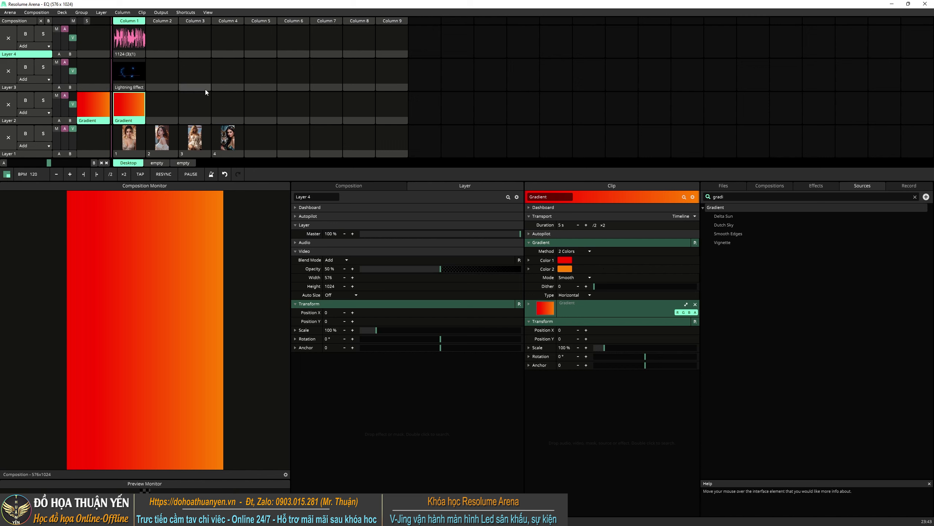
{"action": "left_click", "coordinate": [199, 140]}
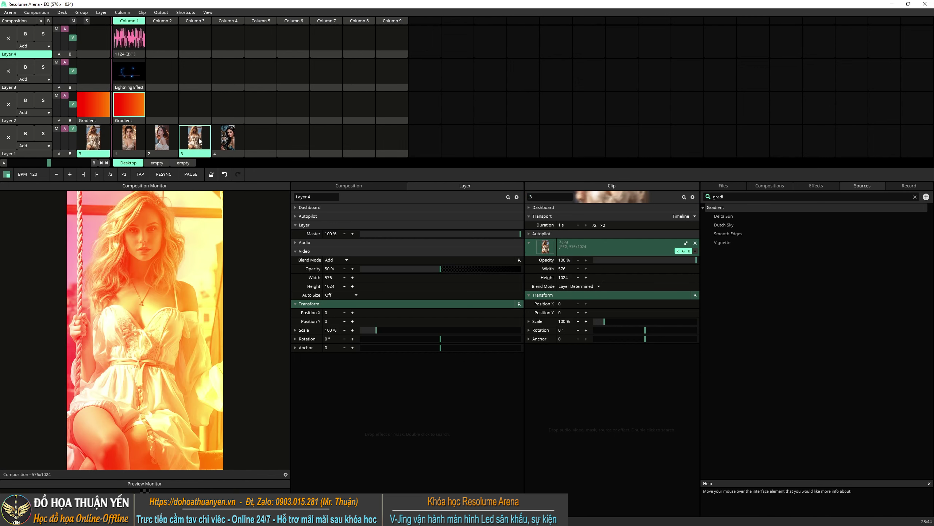
{"action": "left_click", "coordinate": [168, 143]}
{"action": "left_click", "coordinate": [135, 144]}
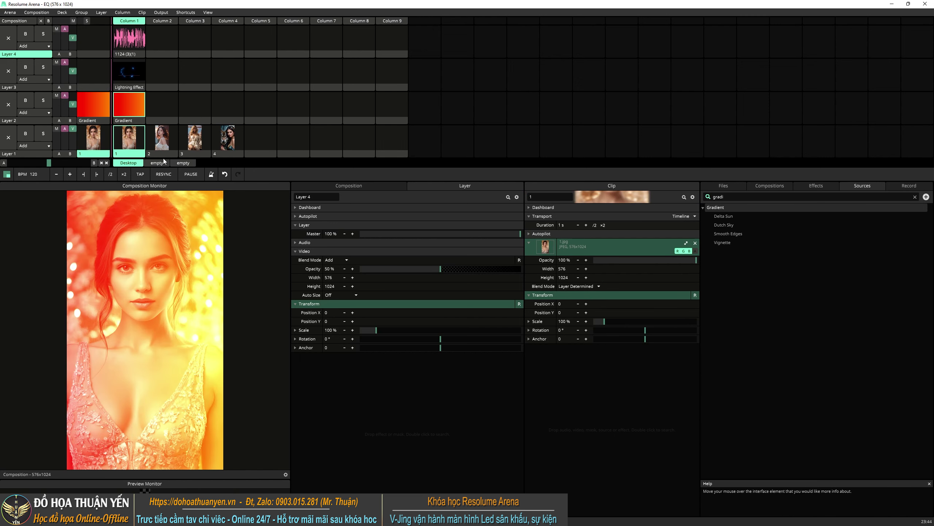
{"action": "left_click", "coordinate": [167, 149]}
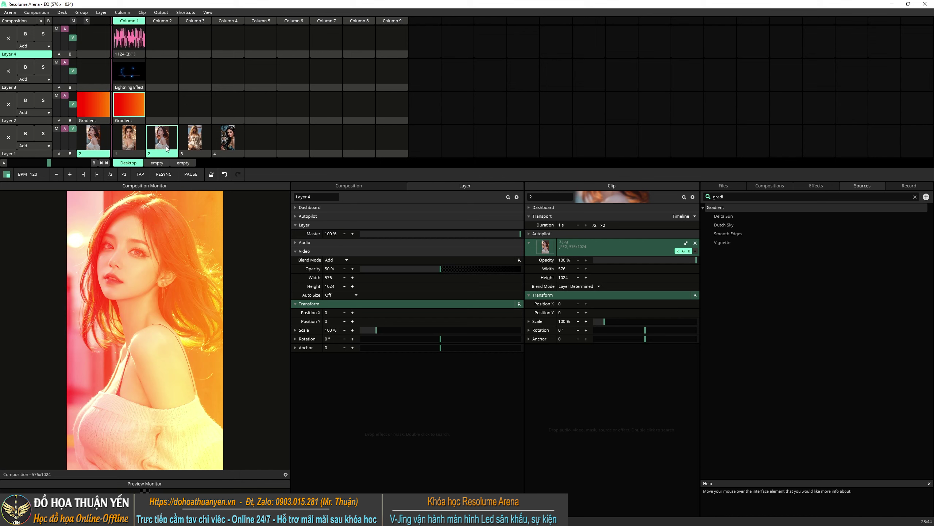
{"action": "left_click", "coordinate": [131, 141]}
{"action": "left_click", "coordinate": [164, 142]}
{"action": "left_click", "coordinate": [187, 140]}
{"action": "left_click", "coordinate": [219, 144]}
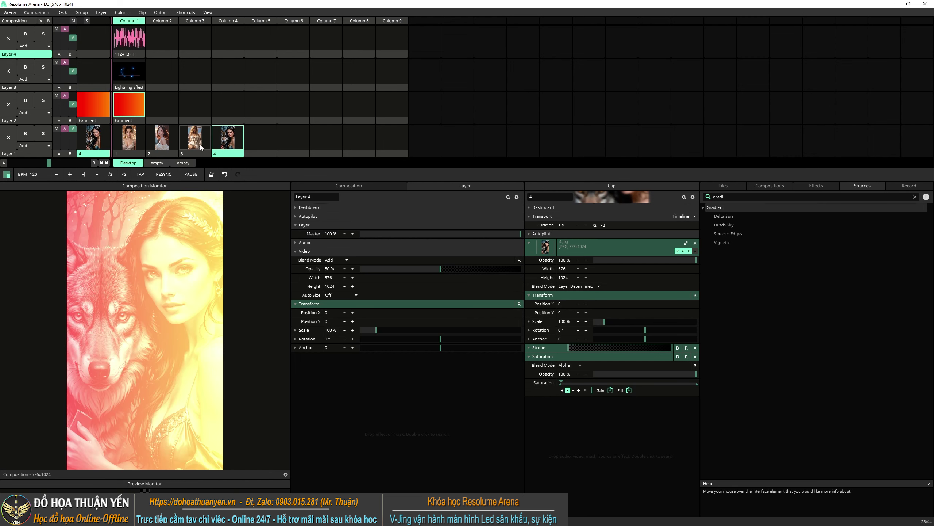
{"action": "left_click", "coordinate": [134, 143]}
{"action": "left_click", "coordinate": [260, 144]}
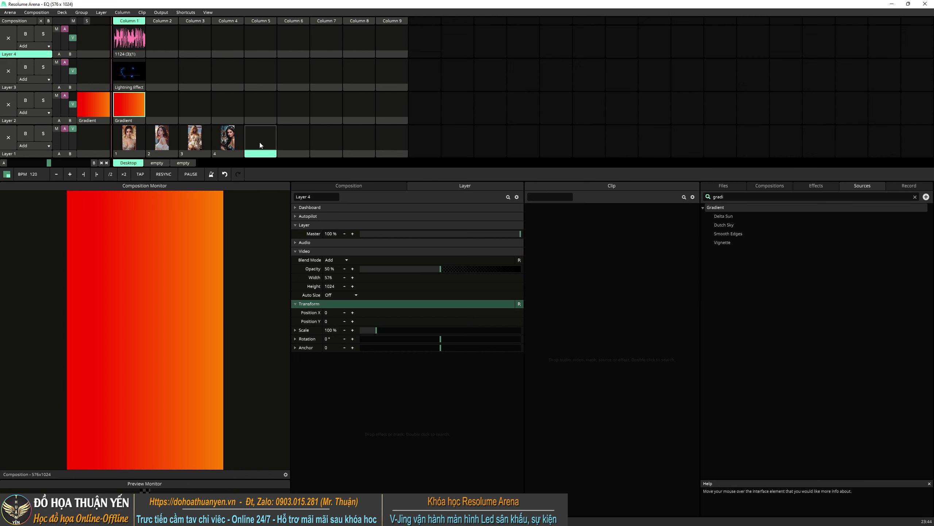
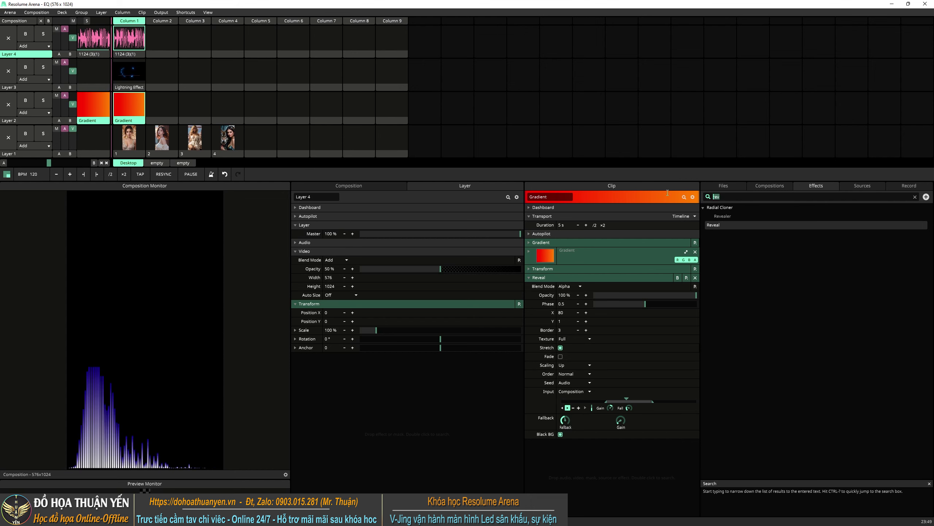
Find the Flip effect with the search text flip, add its Soft Mirror V preset to the Gradient clip, and collapse the Reveal and Flip settings.
{"action": "type", "text": "flip"}
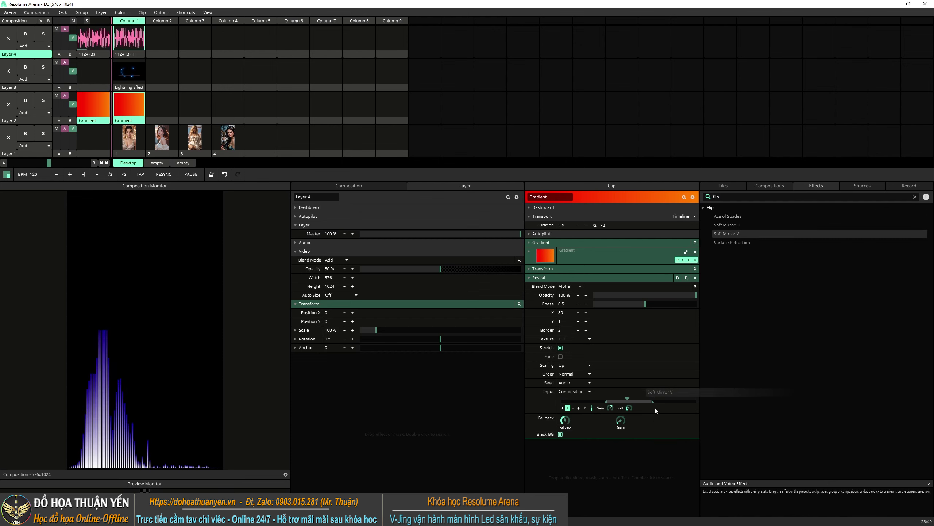
{"action": "left_click_drag", "start_coordinate": [613, 467], "coordinate": [613, 466]}
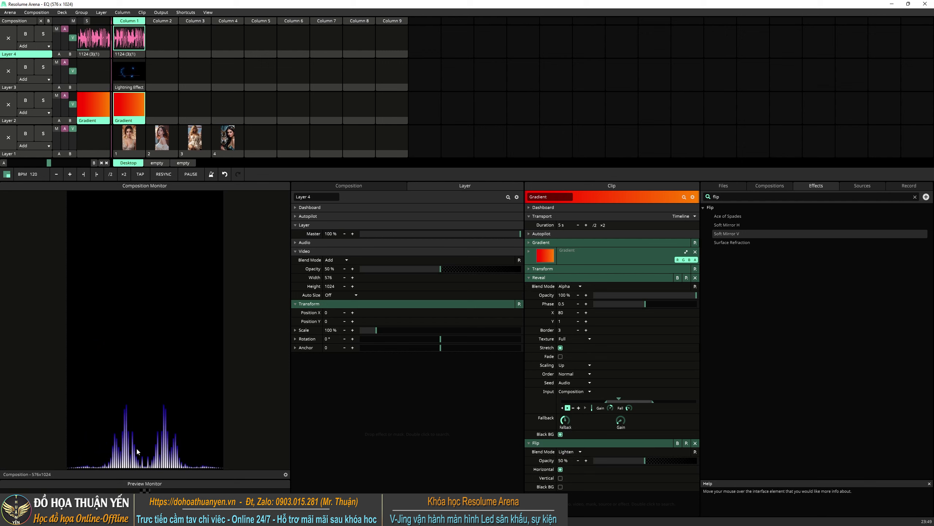
{"action": "left_click", "coordinate": [678, 444]}
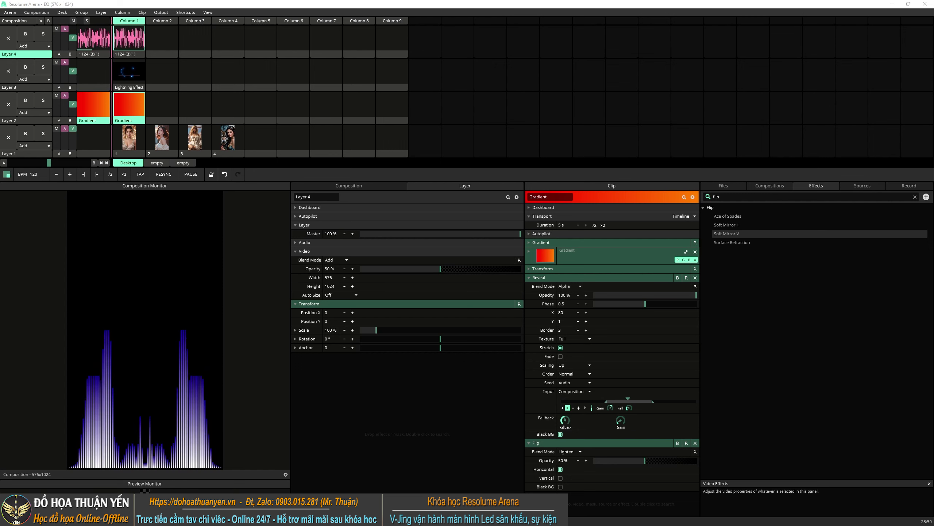
{"action": "left_click", "coordinate": [528, 278]}
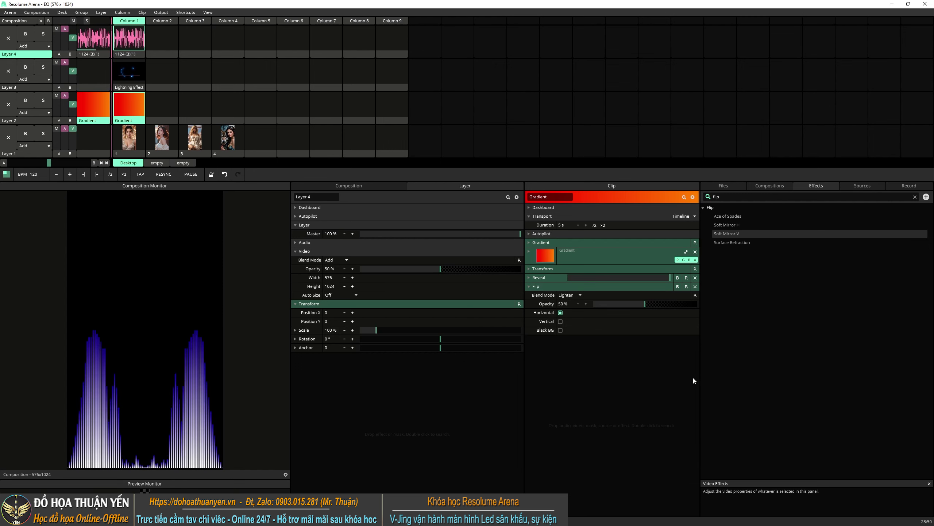
{"action": "left_click", "coordinate": [529, 287]}
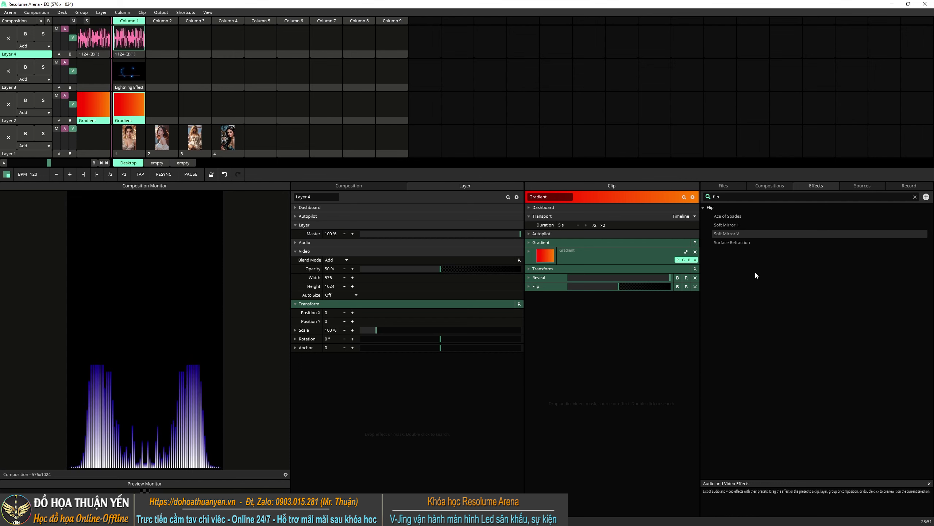
Search the effects for radi, add Radial Cloner's Beat Bounce preset to the Gradient clip, and collapse its settings.
{"action": "key", "text": "ctrl+f"}
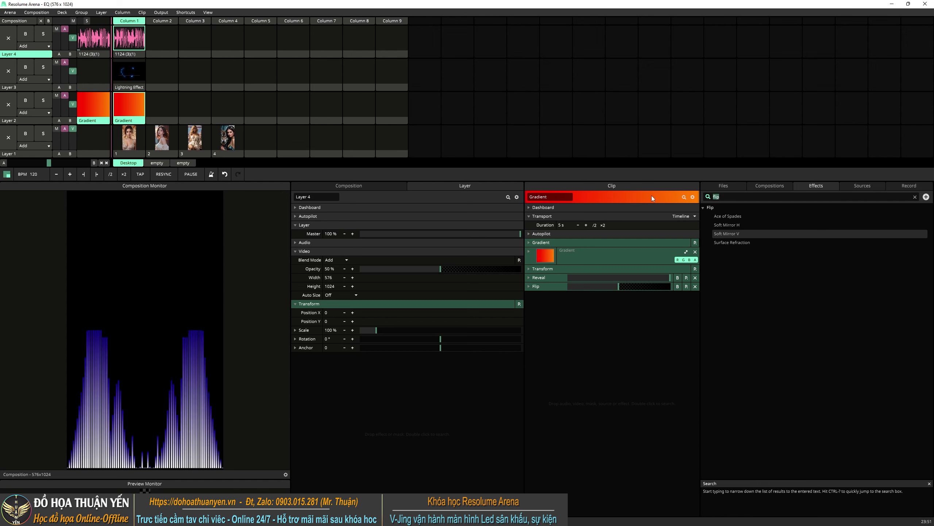
{"action": "type", "text": "radi"}
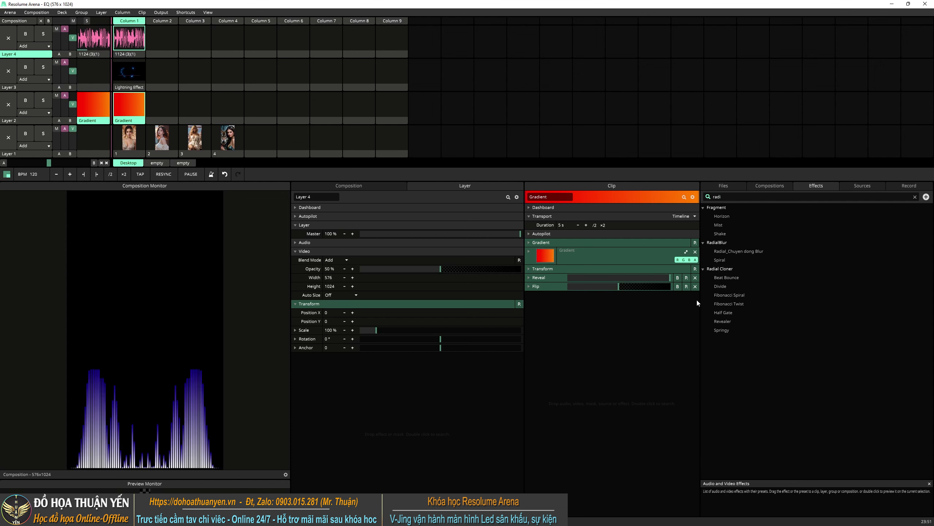
{"action": "left_click_drag", "start_coordinate": [723, 276], "coordinate": [642, 316]}
{"action": "left_click_drag", "start_coordinate": [585, 311], "coordinate": [585, 312]}
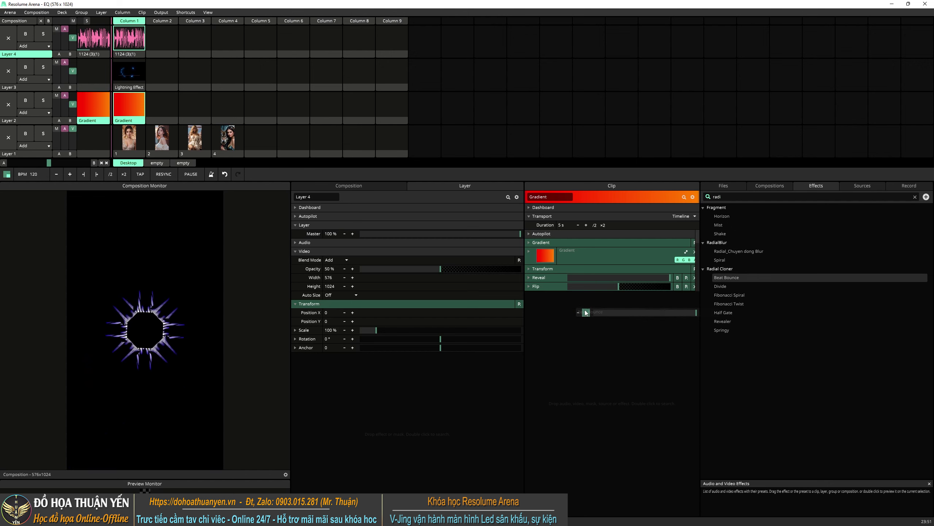
{"action": "left_click", "coordinate": [529, 295]}
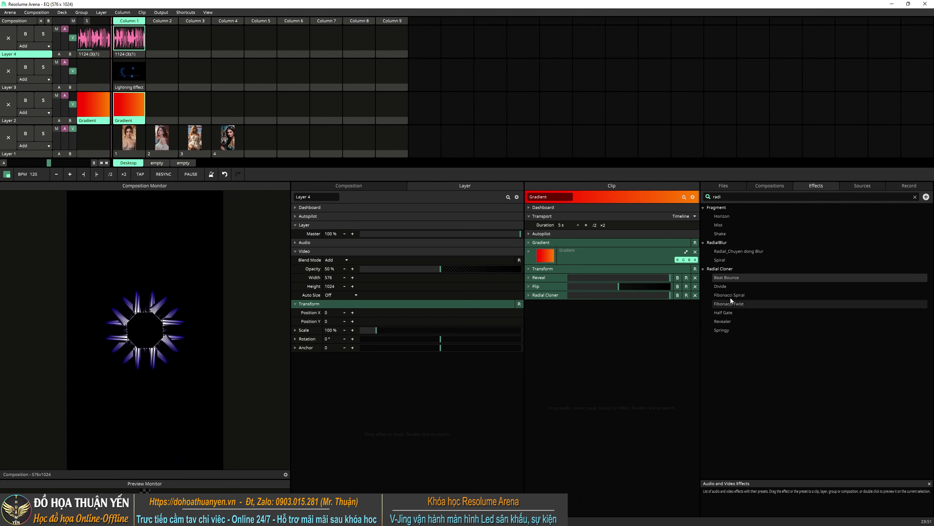
Add Radial Cloner's Divide and Fibonacci Spiral presets to the Gradient clip with their settings collapsed.
{"action": "left_click_drag", "start_coordinate": [718, 286], "coordinate": [549, 331]}
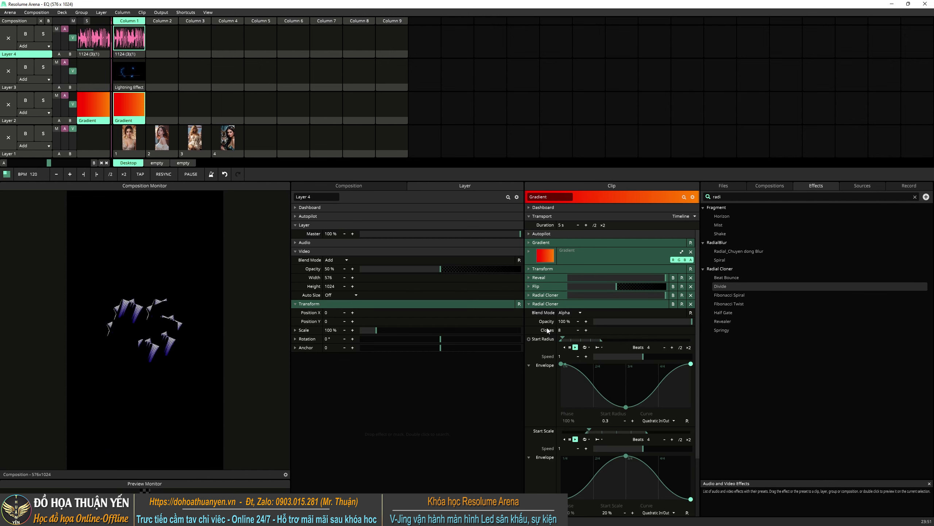
{"action": "left_click", "coordinate": [529, 304]}
{"action": "left_click_drag", "start_coordinate": [743, 295], "coordinate": [569, 339]}
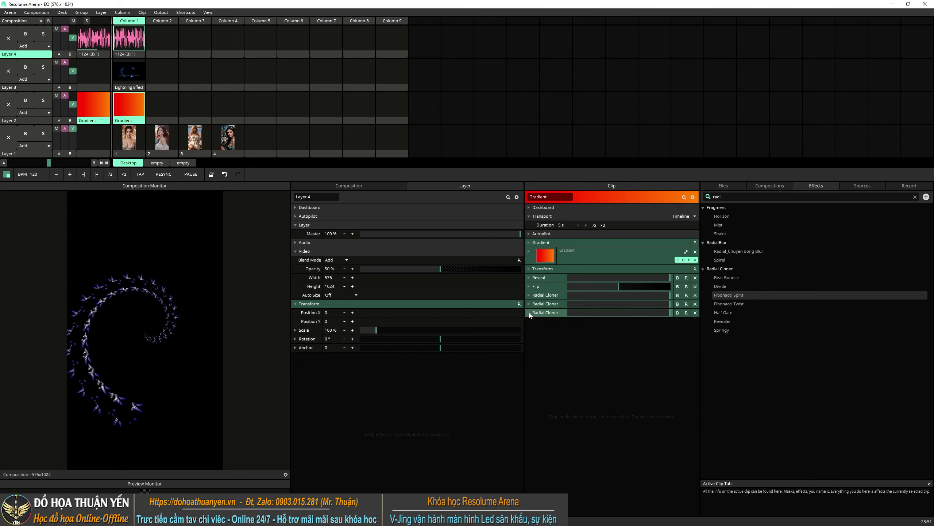
{"action": "left_click", "coordinate": [528, 313]}
{"action": "left_click", "coordinate": [530, 313]}
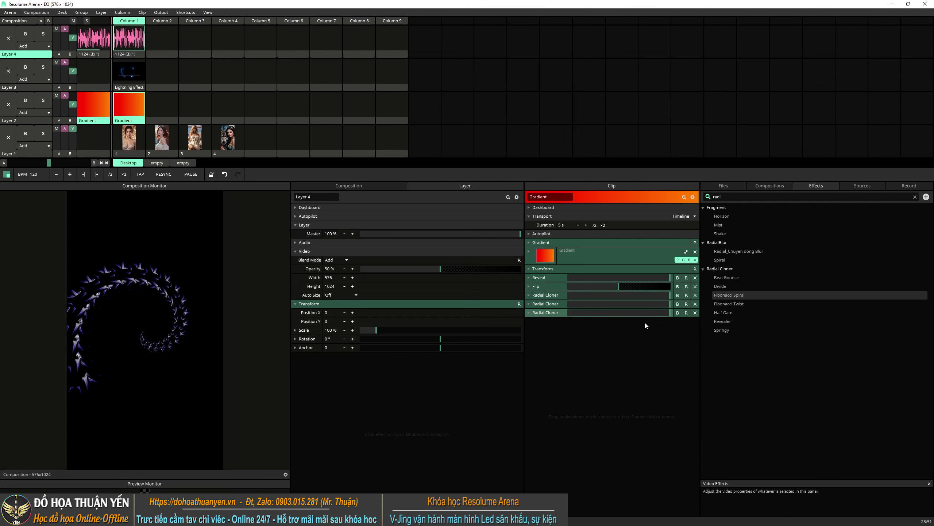
Add Radial Cloner's Fibonacci Twist and Half Gate presets to the Gradient clip with their settings collapsed.
{"action": "left_click_drag", "start_coordinate": [730, 304], "coordinate": [531, 320]}
{"action": "left_click", "coordinate": [529, 319]}
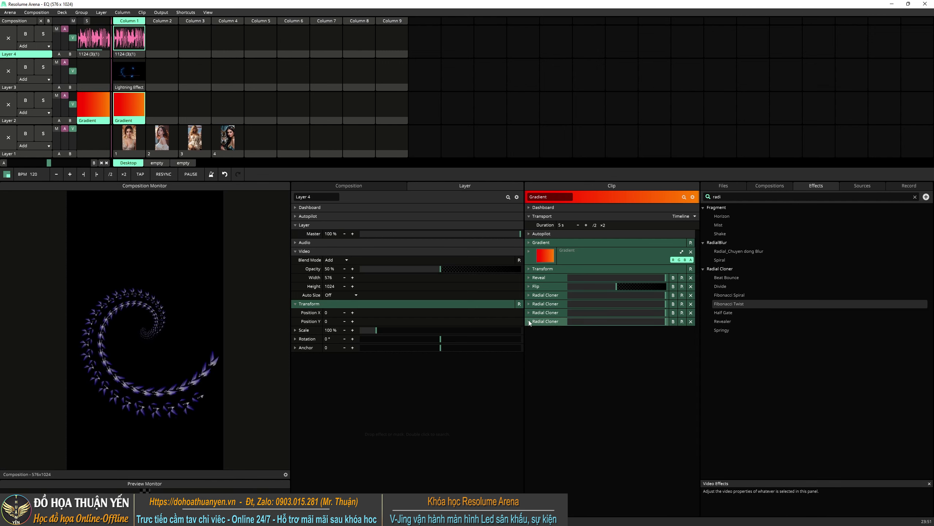
{"action": "left_click_drag", "start_coordinate": [732, 312], "coordinate": [581, 362]}
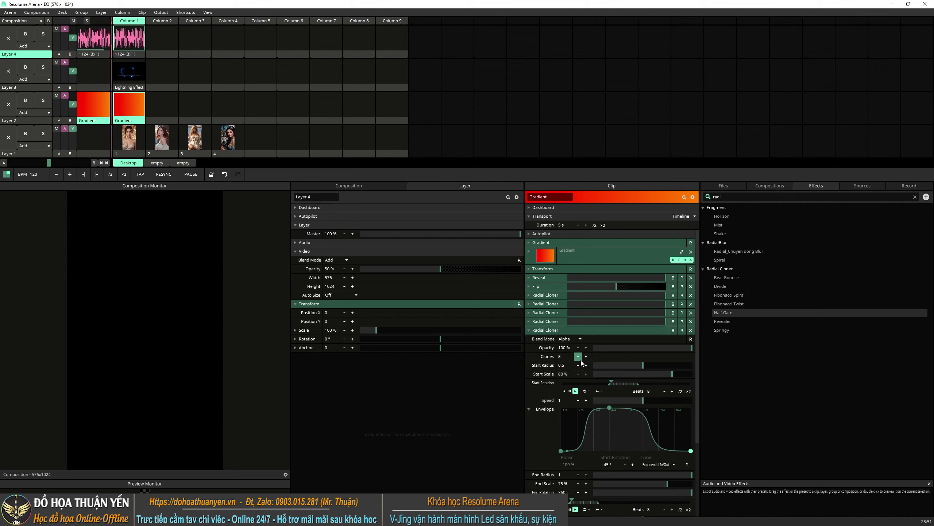
{"action": "left_click", "coordinate": [528, 330]}
Add Radial Cloner's Revealer and Springy presets to the Gradient clip with their settings collapsed.
{"action": "left_click_drag", "start_coordinate": [727, 323], "coordinate": [532, 341]}
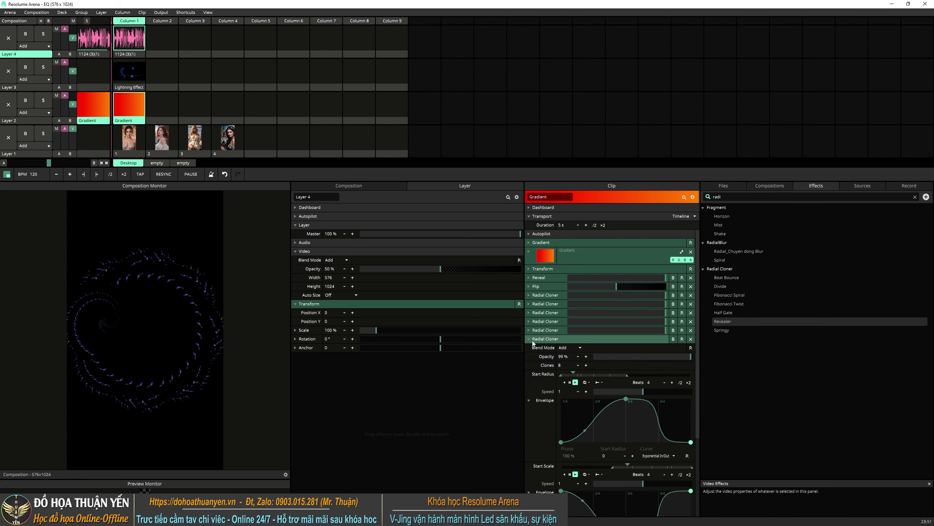
{"action": "left_click", "coordinate": [528, 339]}
{"action": "left_click_drag", "start_coordinate": [721, 330], "coordinate": [529, 349]}
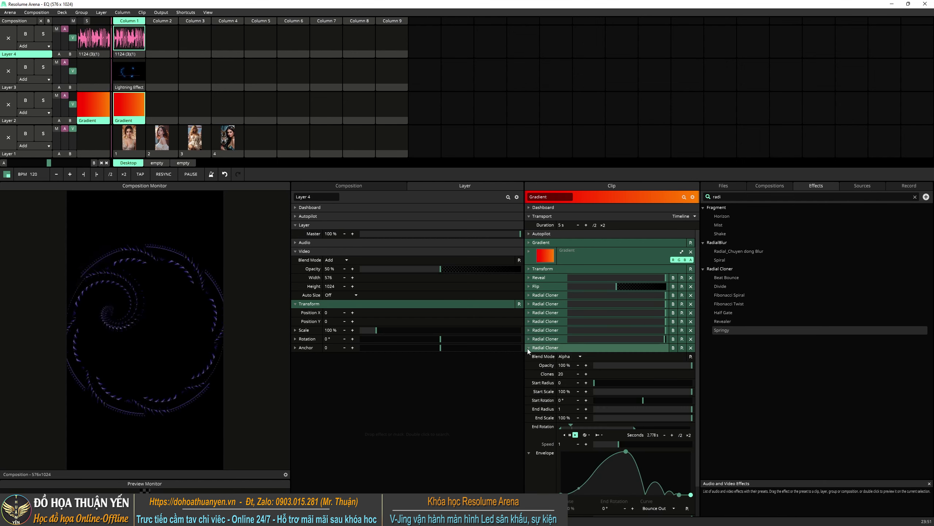
{"action": "left_click", "coordinate": [528, 347]}
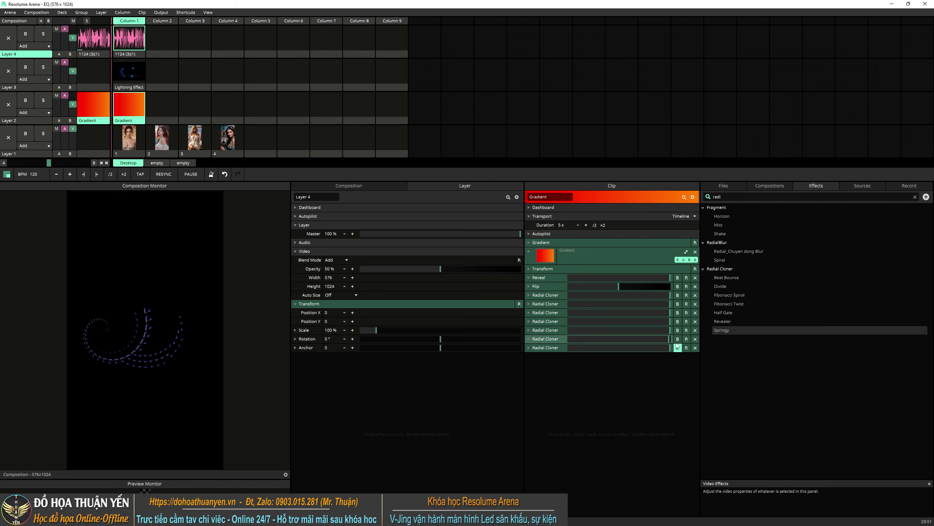
Bypass all seven Radial Cloner effects on the Gradient clip and trigger image 4 in Layer 1.
{"action": "left_click", "coordinate": [678, 295]}
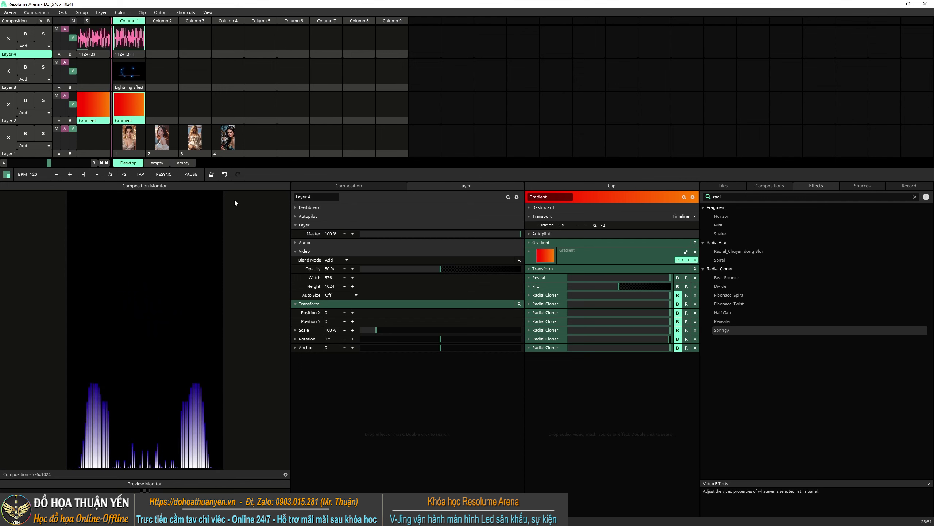
{"action": "left_click", "coordinate": [236, 146]}
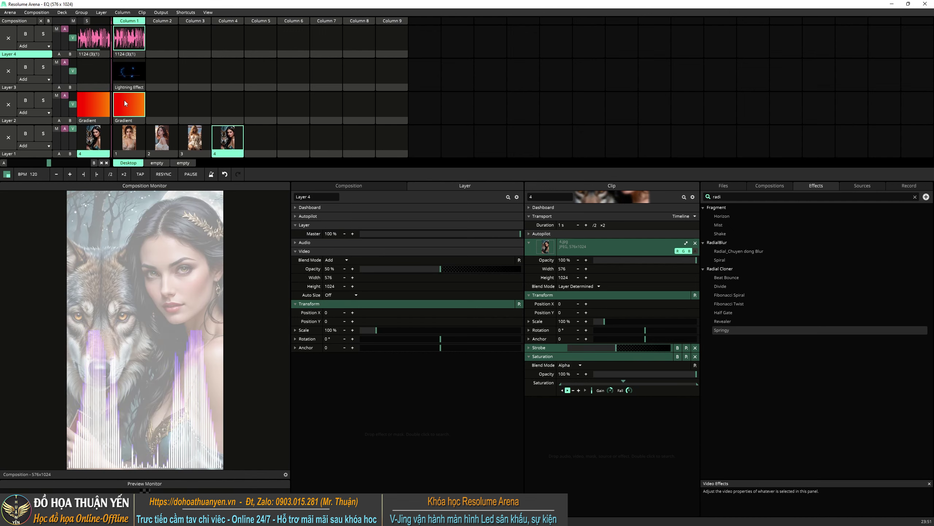
Re-enable the Gradient clip's first Radial Cloner and move the peak of its Start Scale envelope to phase 54.21 % at 70 %.
{"action": "left_click", "coordinate": [131, 104]}
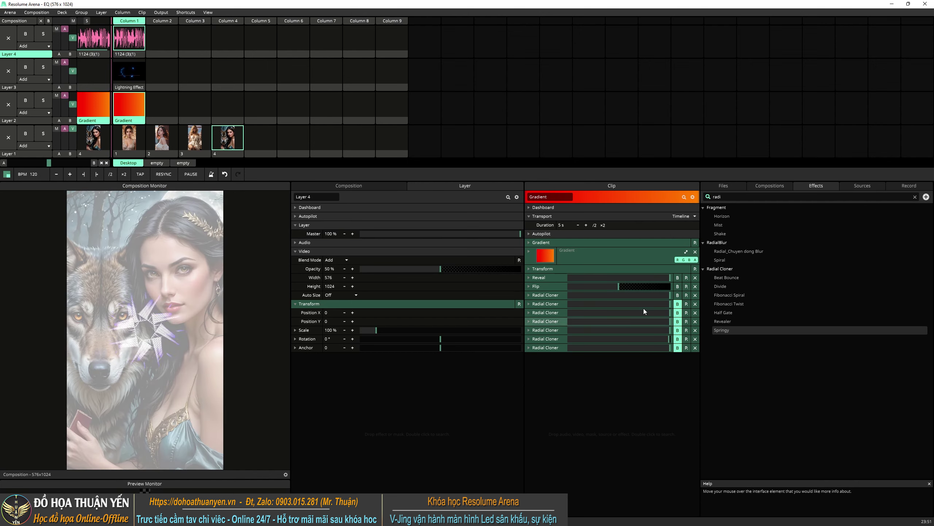
{"action": "left_click", "coordinate": [529, 295]}
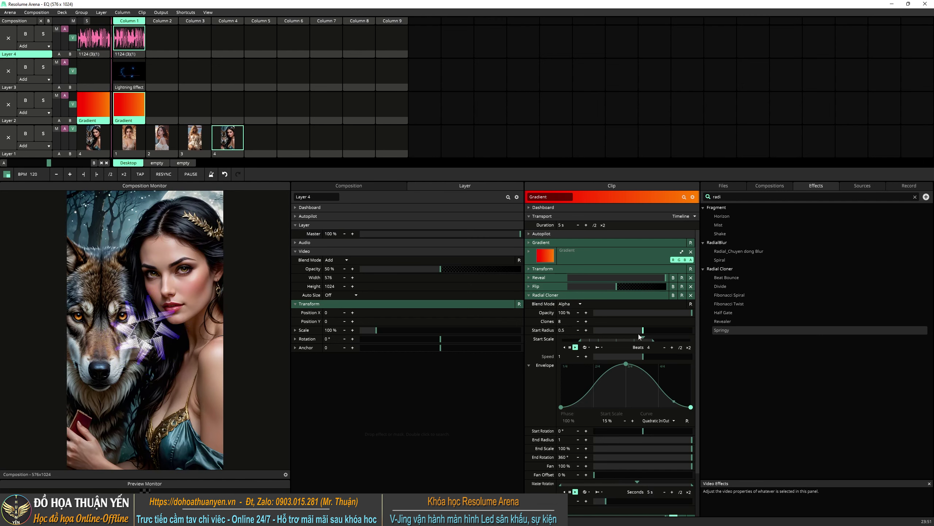
{"action": "mouse_move", "coordinate": [644, 331]}
{"action": "mouse_move", "coordinate": [644, 331]}
{"action": "left_mouse_down"}
{"action": "mouse_move", "coordinate": [652, 342]}
{"action": "mouse_move", "coordinate": [635, 330]}
{"action": "mouse_move", "coordinate": [644, 330]}
{"action": "left_mouse_up"}
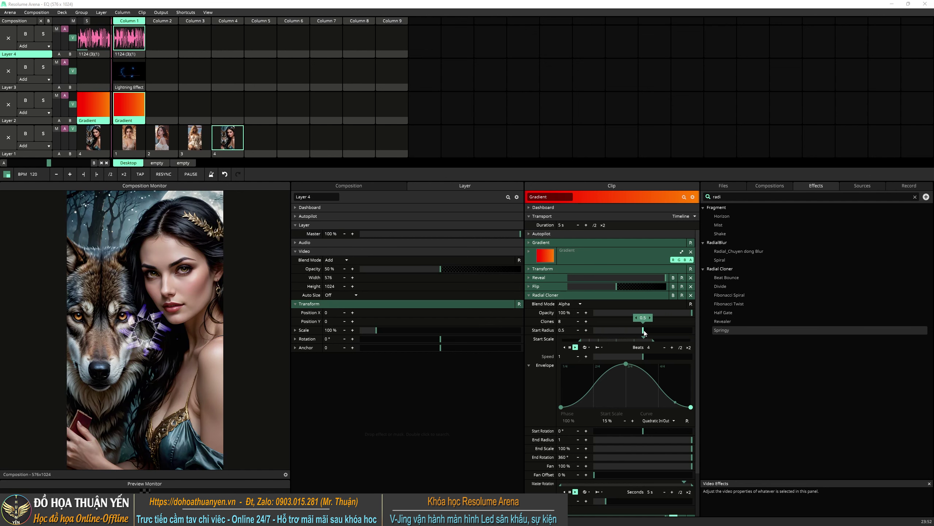
{"action": "mouse_move", "coordinate": [626, 364]}
{"action": "left_mouse_down"}
{"action": "mouse_move", "coordinate": [625, 392]}
{"action": "mouse_move", "coordinate": [632, 364]}
{"action": "left_mouse_up"}
Set the first Radial Cloner's Start Rotation to 99.4° and collapse its settings.
{"action": "scroll", "coordinate": [653, 363], "scroll_direction": "down", "scroll_amount": 2}
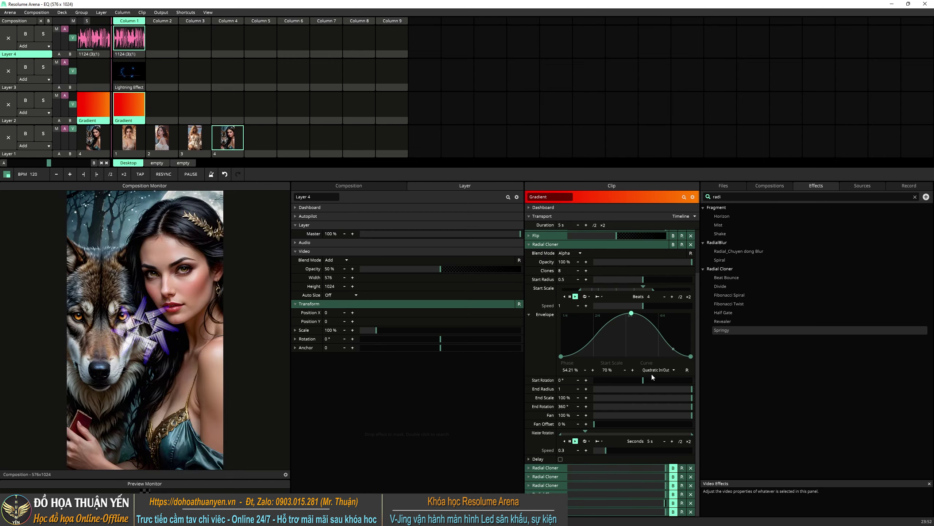
{"action": "mouse_move", "coordinate": [645, 381]}
{"action": "left_mouse_down"}
{"action": "mouse_move", "coordinate": [665, 387]}
{"action": "mouse_move", "coordinate": [612, 389]}
{"action": "mouse_move", "coordinate": [675, 392]}
{"action": "mouse_move", "coordinate": [665, 381]}
{"action": "left_mouse_up"}
{"action": "scroll", "coordinate": [548, 325], "scroll_direction": "up", "scroll_amount": 3}
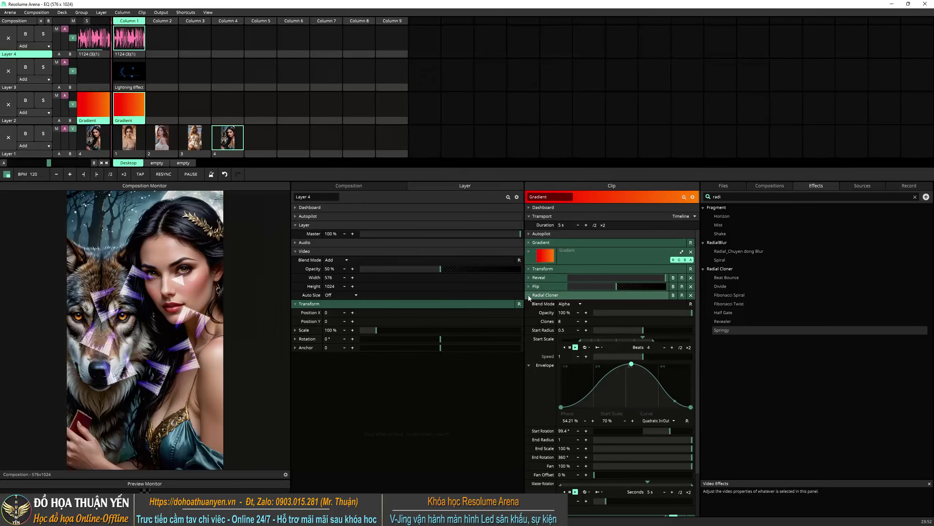
{"action": "left_click", "coordinate": [528, 295]}
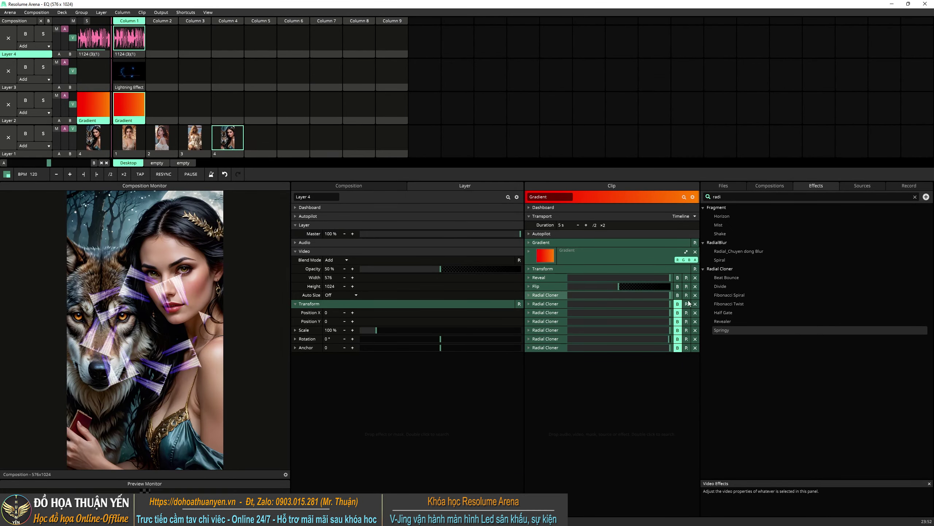
Preview the second Radial Cloner with all others bypassed, and enable the first five Radial Cloners together.
{"action": "left_click", "coordinate": [679, 296]}
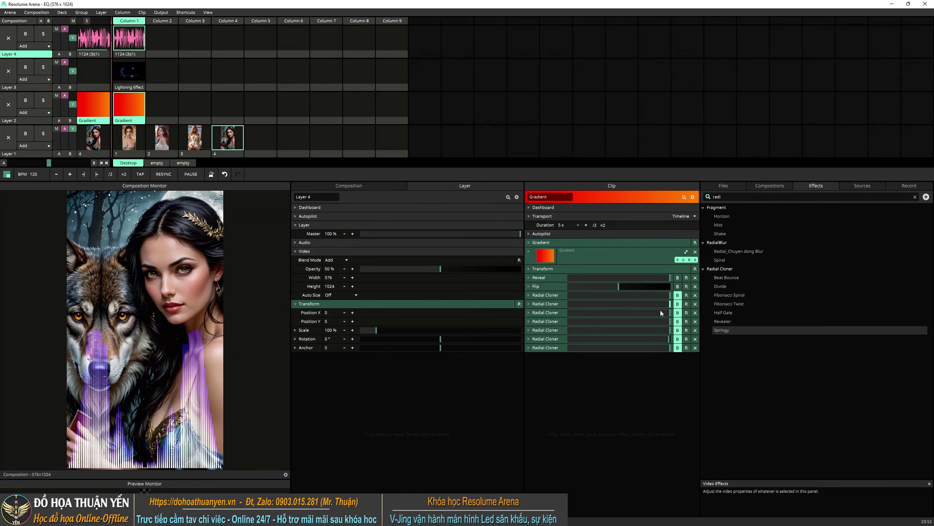
{"action": "left_click", "coordinate": [678, 304]}
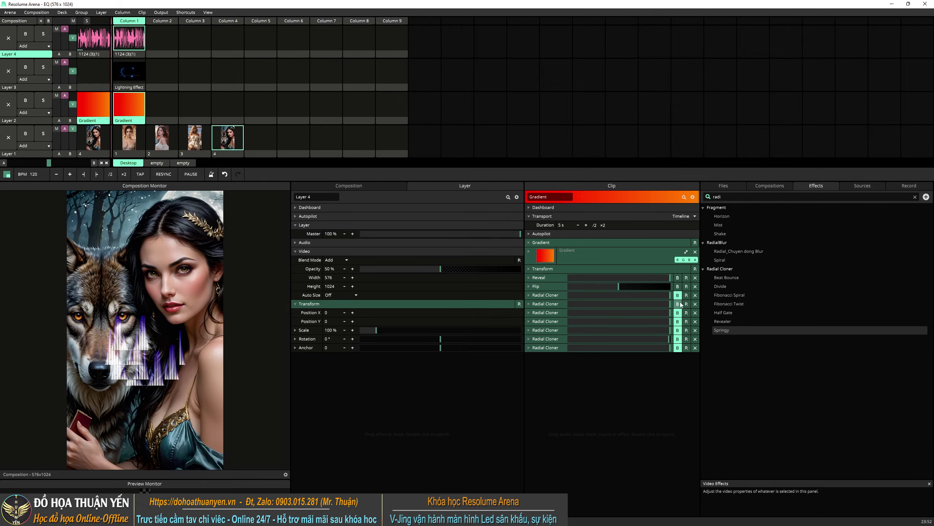
{"action": "left_click", "coordinate": [677, 295]}
{"action": "left_click", "coordinate": [678, 313]}
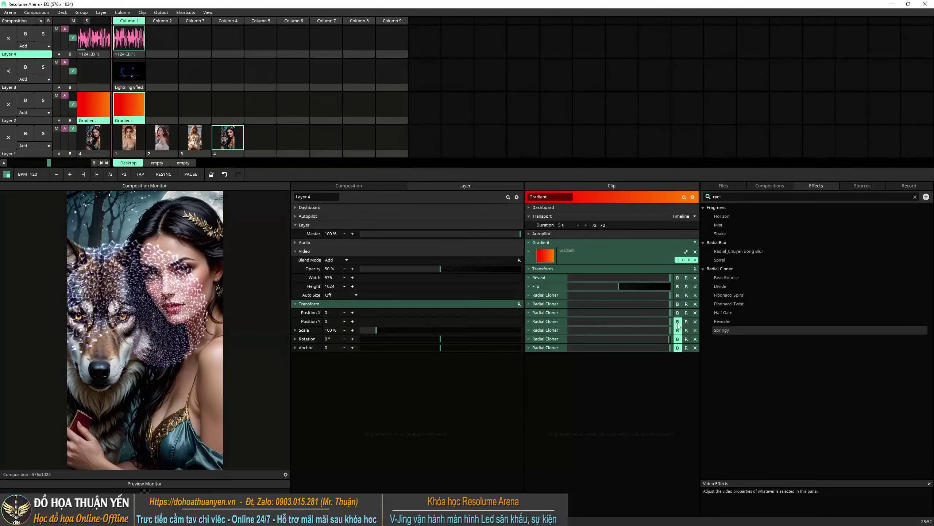
{"action": "left_click", "coordinate": [678, 322]}
{"action": "left_click", "coordinate": [677, 331]}
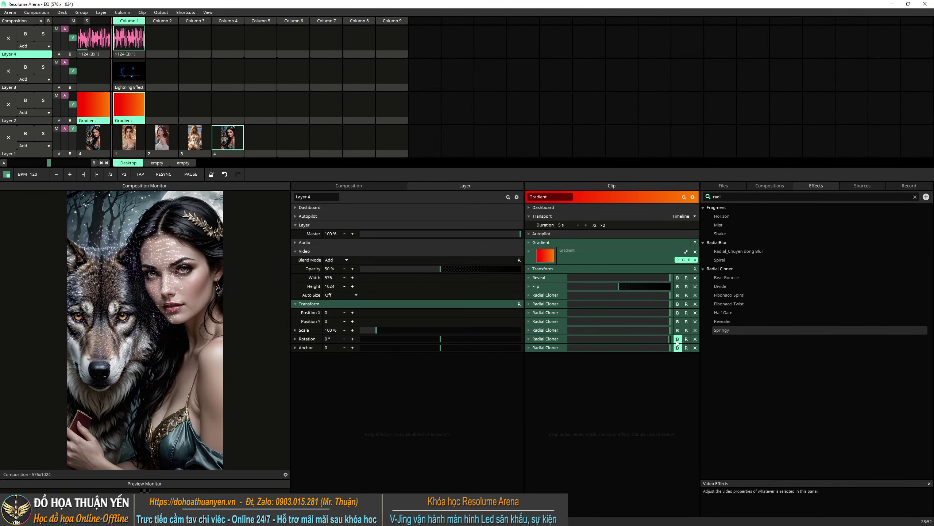
Bypass the fifth and sixth Radial Cloners and preview the pattern both without a Layer 1 image and over image 4.
{"action": "left_click", "coordinate": [679, 330]}
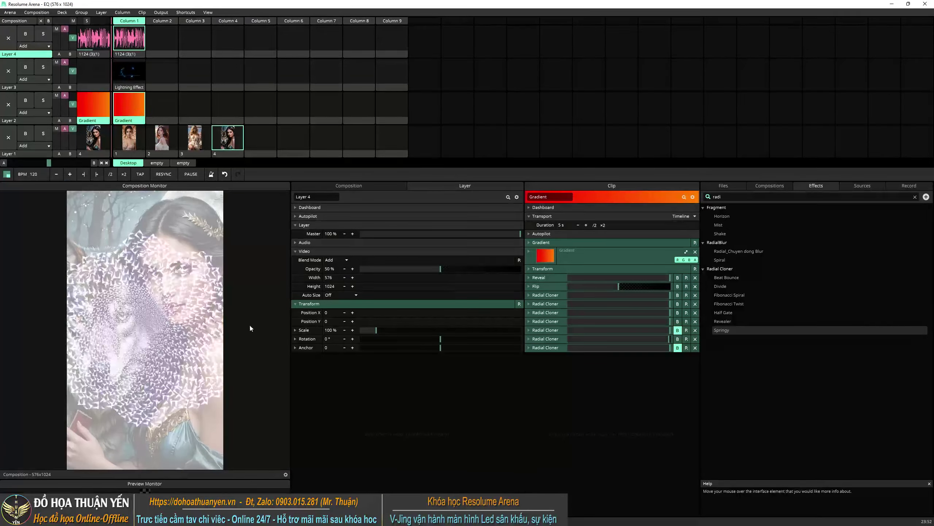
{"action": "left_click", "coordinate": [677, 339]}
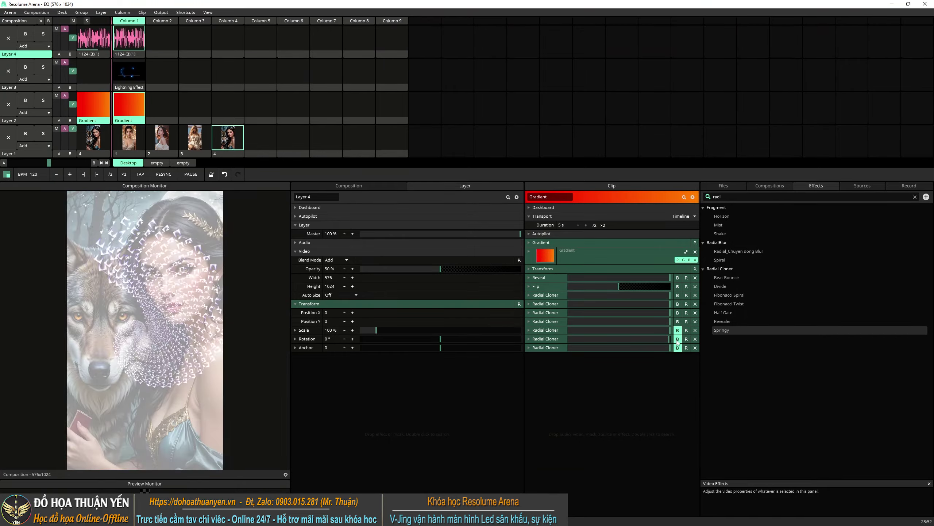
{"action": "left_click", "coordinate": [259, 141]}
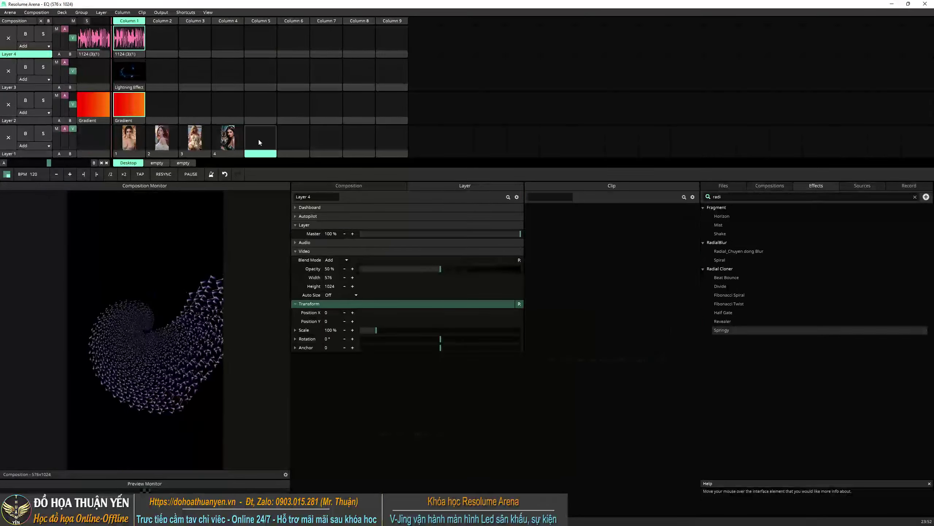
{"action": "left_click", "coordinate": [222, 148]}
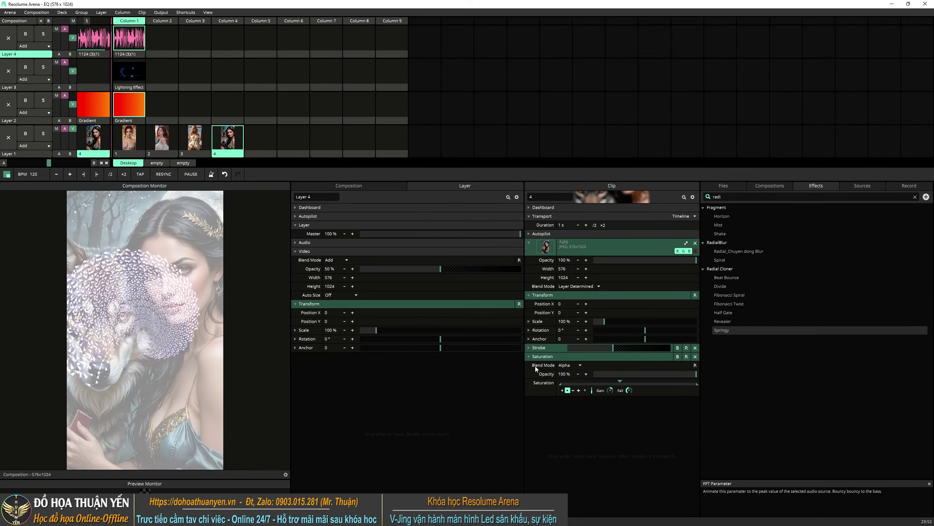
Reselect the Gradient clip and enable its fifth and seventh Radial Cloners, keeping the sixth bypassed.
{"action": "left_click", "coordinate": [131, 104]}
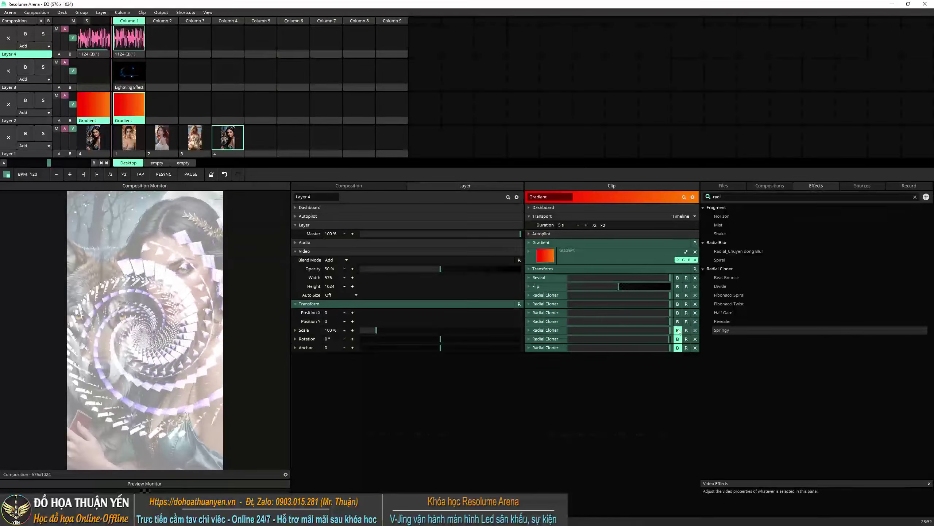
{"action": "left_click", "coordinate": [678, 339]}
{"action": "left_click", "coordinate": [678, 347]}
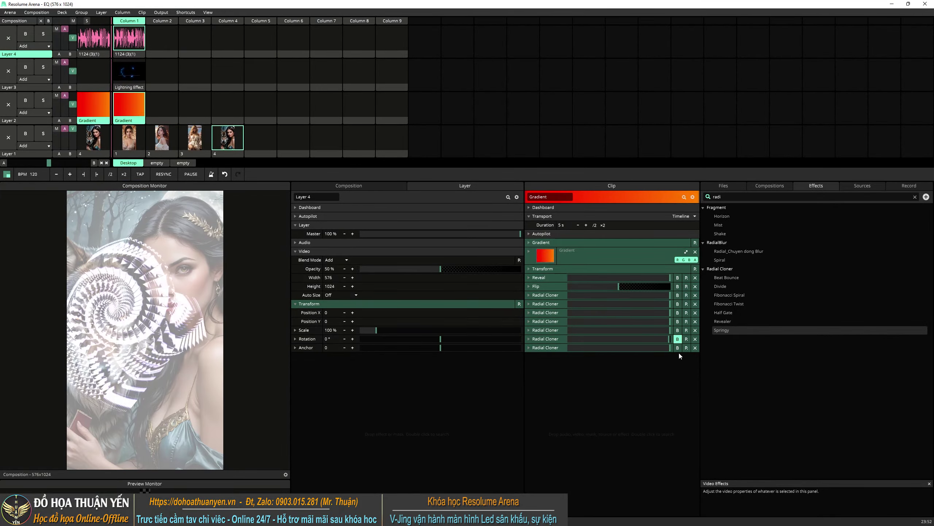
Enable the sixth Radial Cloner to preview all seven together, and bypass every Radial Cloner on the Gradient clip.
{"action": "left_click", "coordinate": [677, 339]}
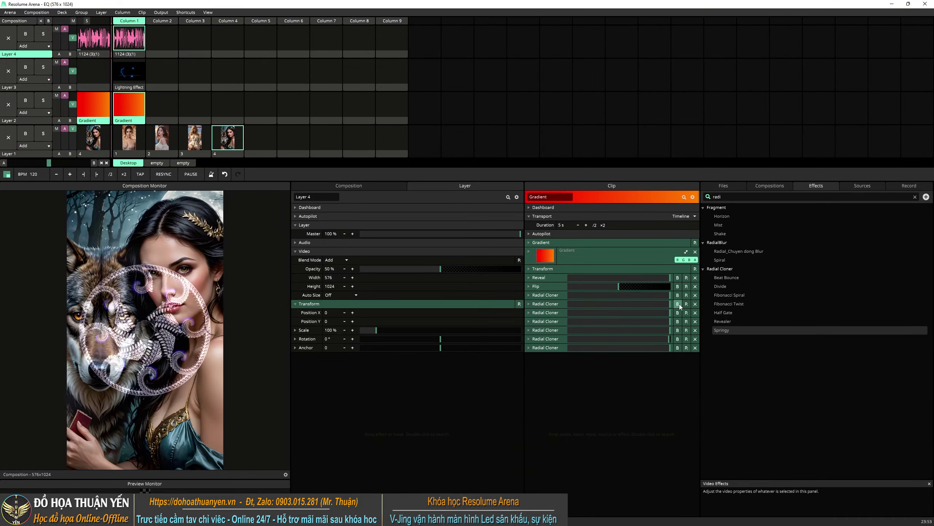
{"action": "left_click", "coordinate": [678, 348]}
{"action": "left_click", "coordinate": [677, 339]}
{"action": "left_click", "coordinate": [678, 330]}
{"action": "left_click", "coordinate": [678, 322]}
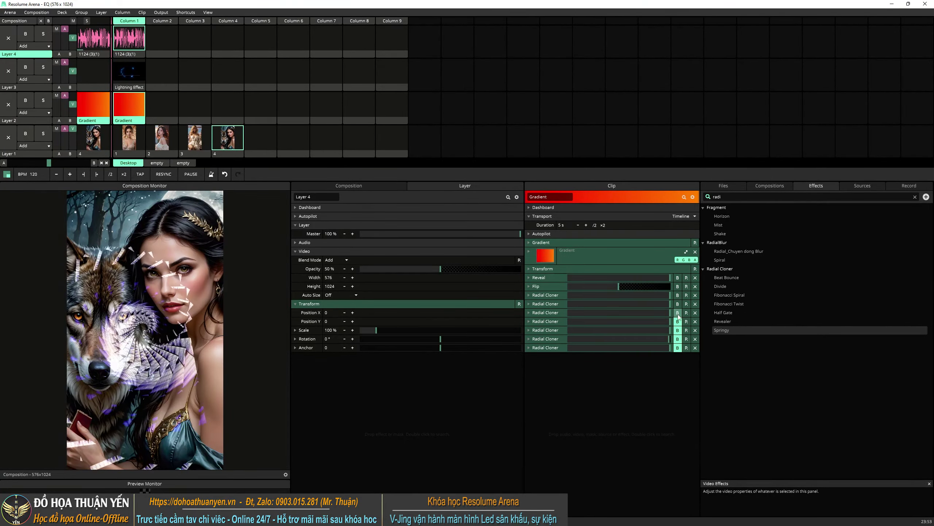
{"action": "left_click", "coordinate": [678, 312]}
{"action": "left_click", "coordinate": [678, 303]}
{"action": "left_click", "coordinate": [677, 295]}
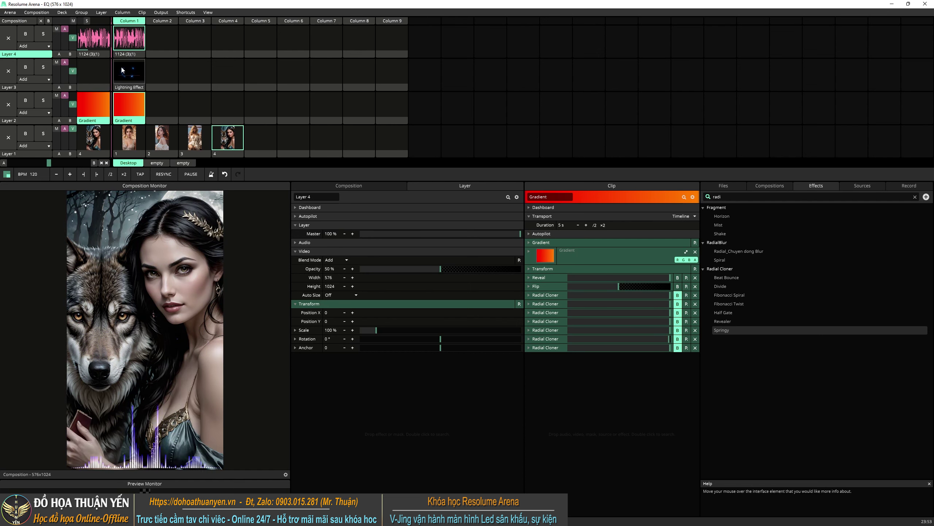
Play the Lightning Effect clip on Layer 3 and add a Saturation effect to it with a value of about 0.43.
{"action": "left_click", "coordinate": [122, 70]}
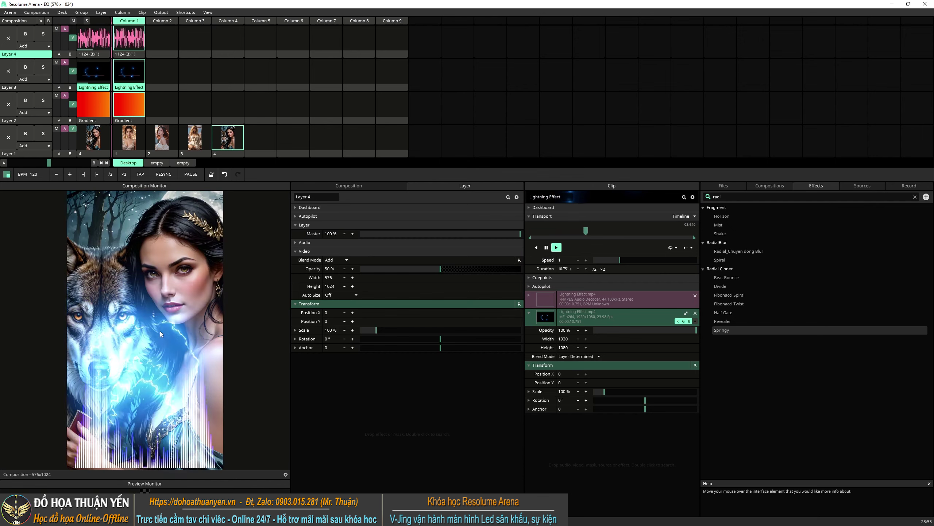
{"action": "left_click", "coordinate": [129, 76]}
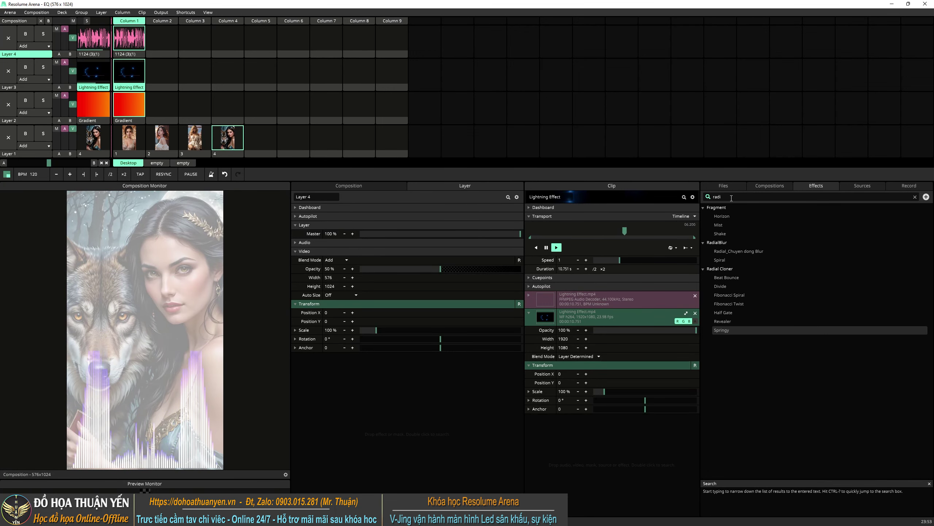
{"action": "left_click", "coordinate": [731, 198]}
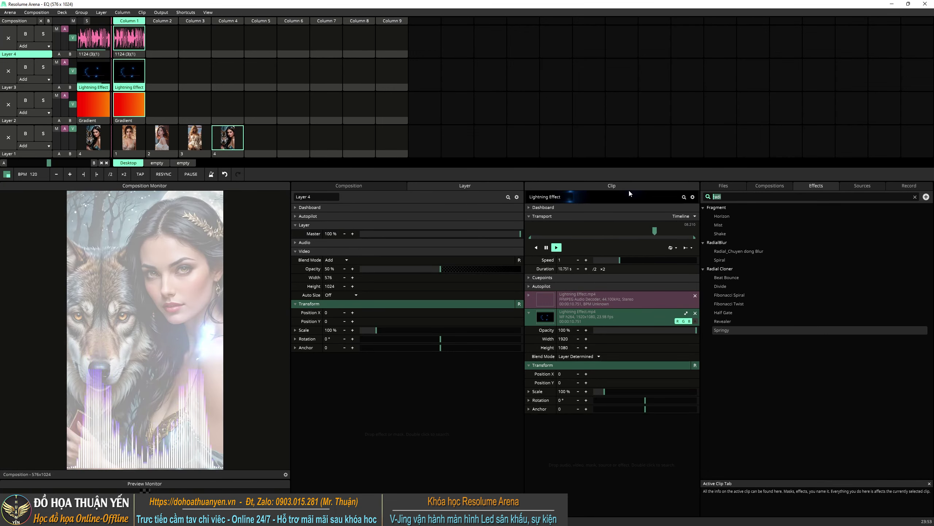
{"action": "type", "text": "s"}
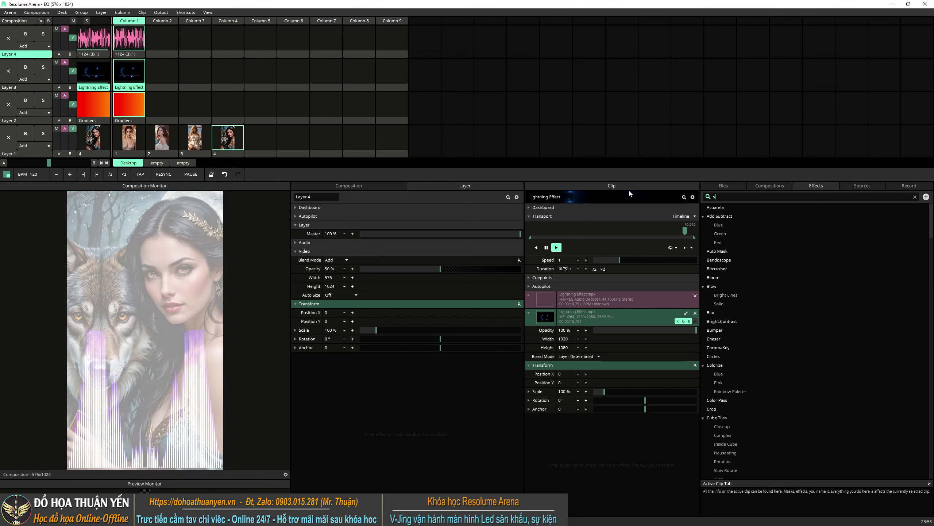
{"action": "type", "text": "ã"}
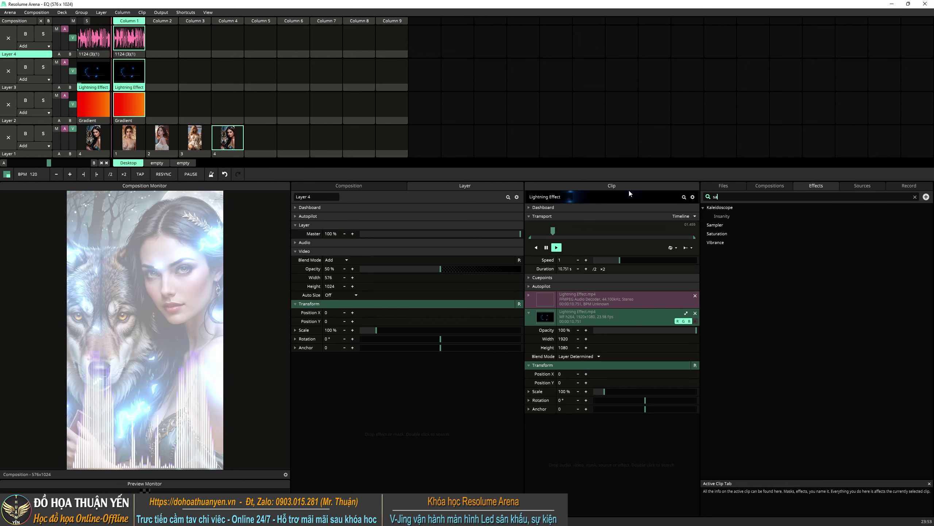
{"action": "key", "text": "BackSpace"}
{"action": "type", "text": "a"}
{"action": "left_click_drag", "start_coordinate": [708, 233], "coordinate": [638, 447]}
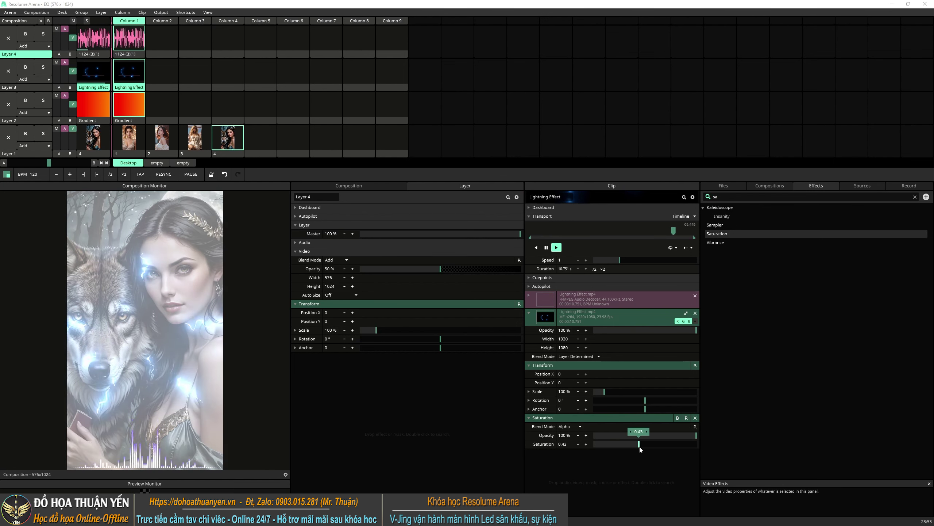
Clear the Layer 1 image and set the Lightning Effect clip's Saturation to 0.44.
{"action": "left_click", "coordinate": [263, 139]}
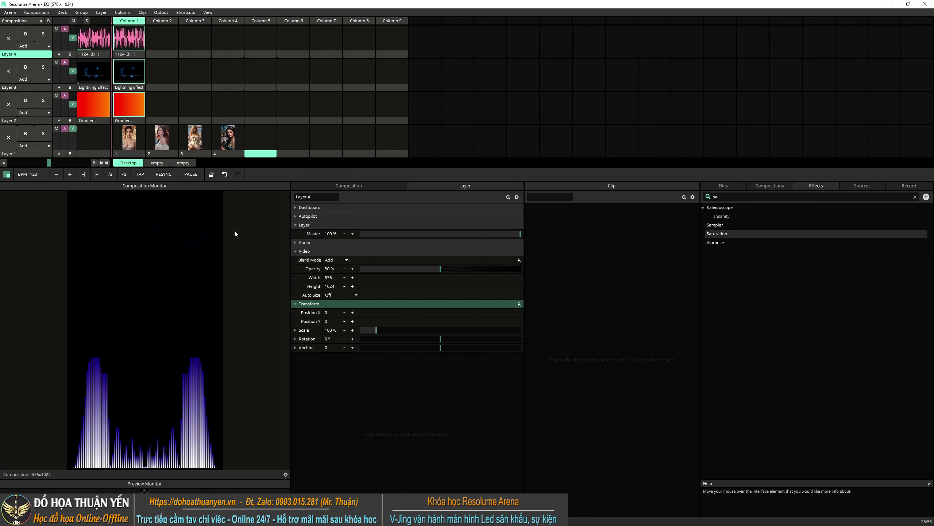
{"action": "left_click", "coordinate": [130, 72]}
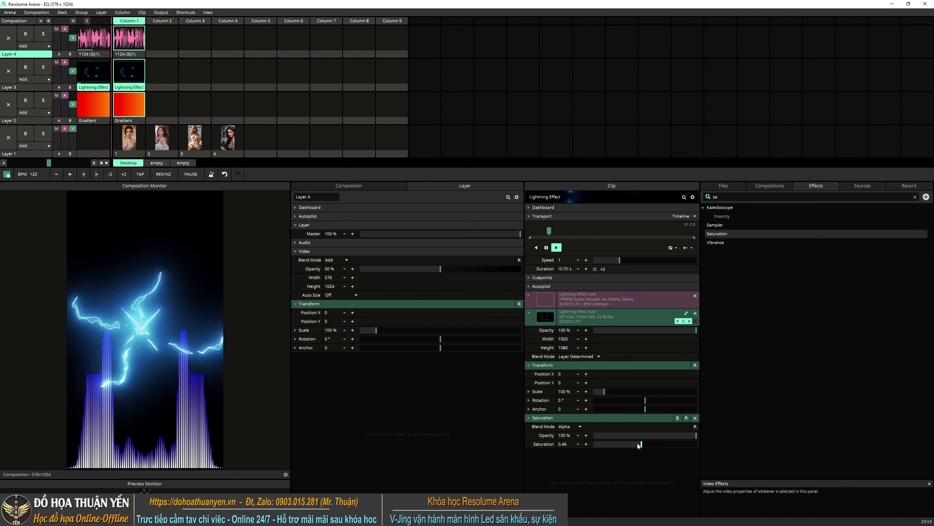
{"action": "left_click_drag", "start_coordinate": [593, 445], "coordinate": [639, 448]}
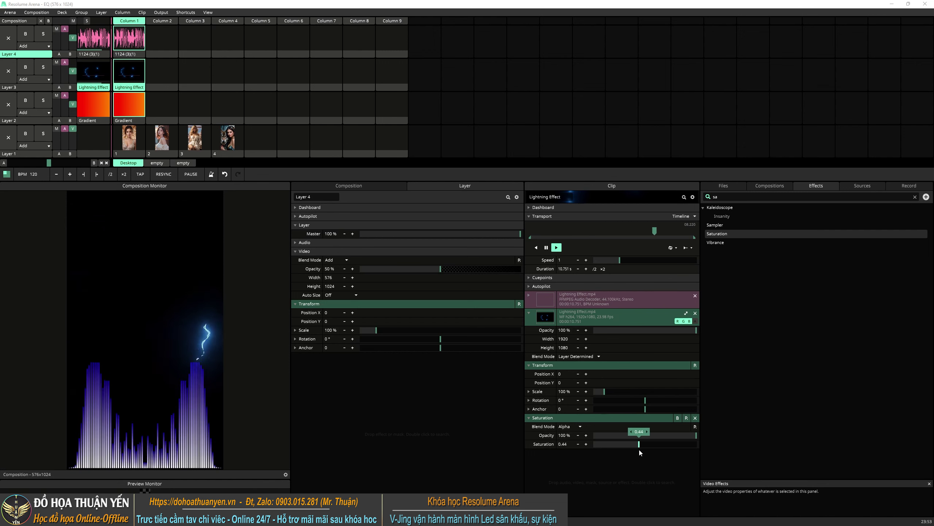
Preview the equalizer and lightning over Layer 1 images 4, 3, 2 and 1, and leave image 4 playing.
{"action": "left_click", "coordinate": [228, 140]}
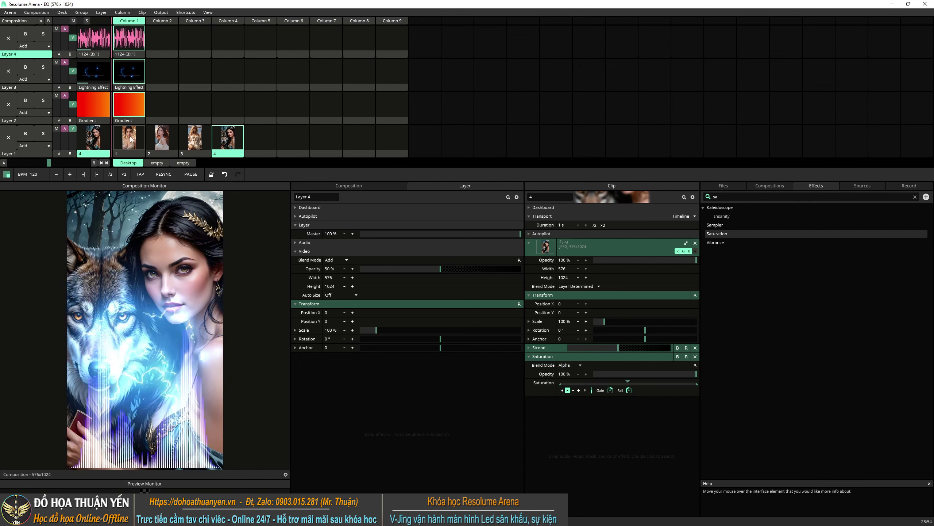
{"action": "left_click", "coordinate": [195, 142]}
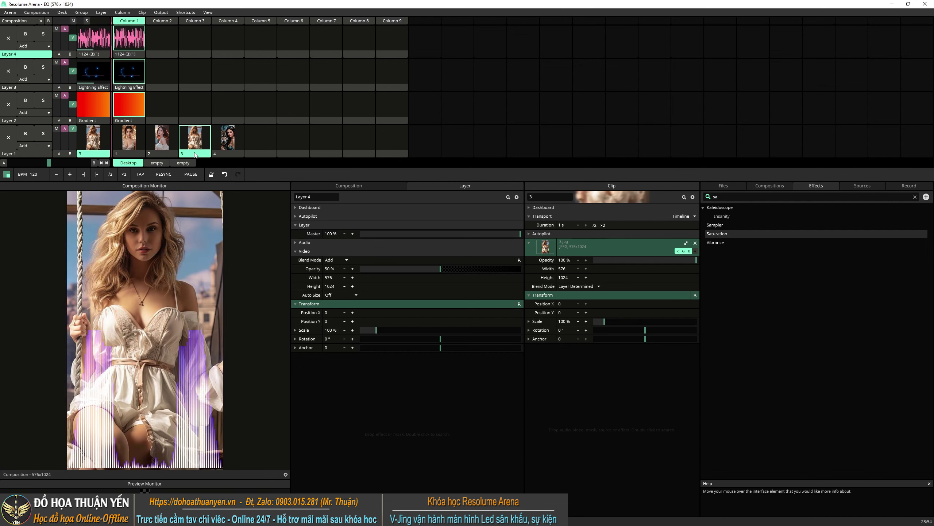
{"action": "left_click", "coordinate": [162, 142]}
{"action": "left_click", "coordinate": [129, 141]}
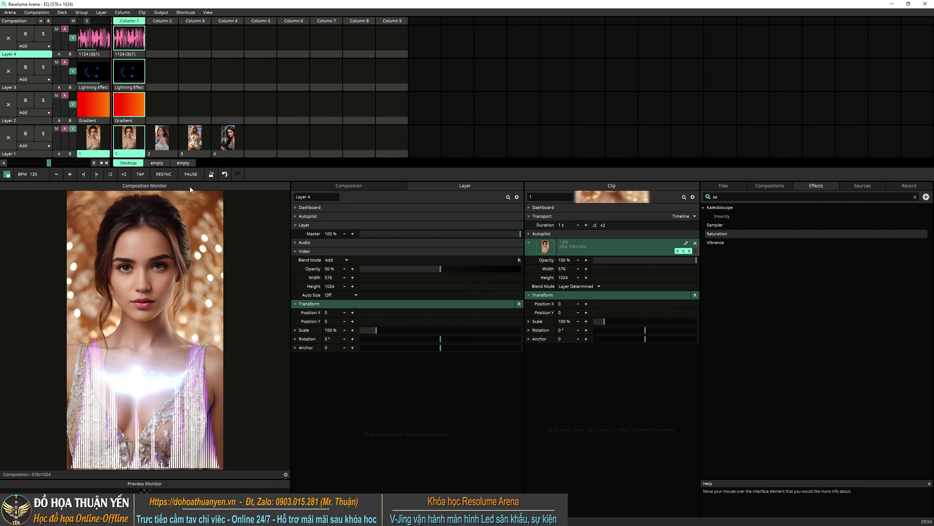
{"action": "left_click", "coordinate": [224, 145]}
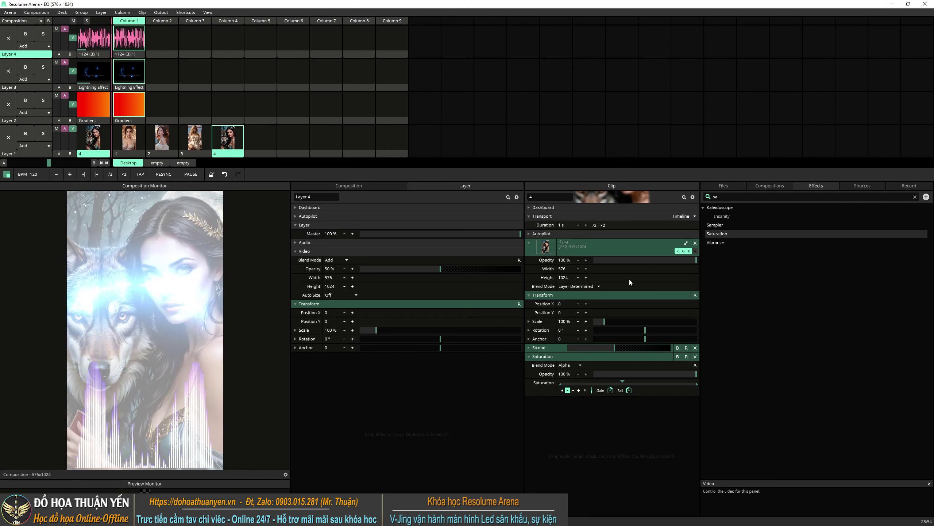
Open the recording settings and select Audio and Video as the recorded media.
{"action": "left_click", "coordinate": [905, 186]}
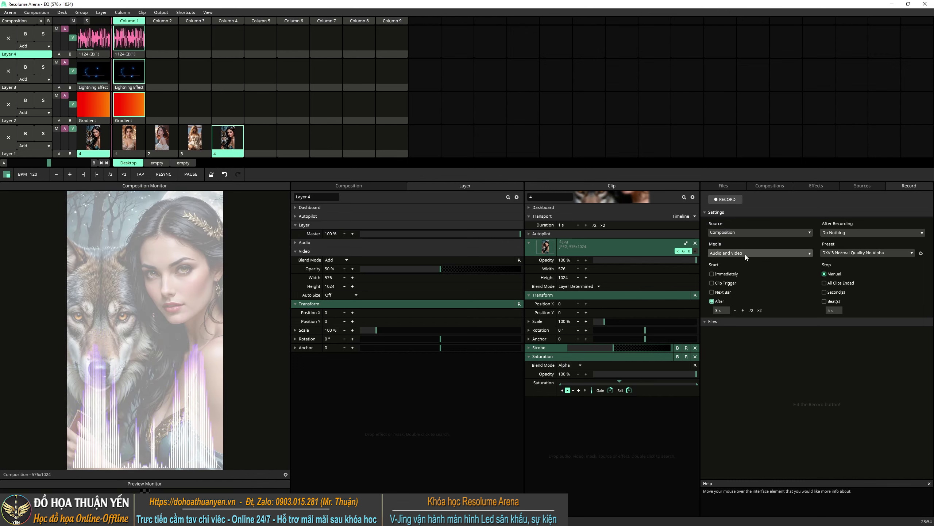
{"action": "left_click", "coordinate": [731, 253]}
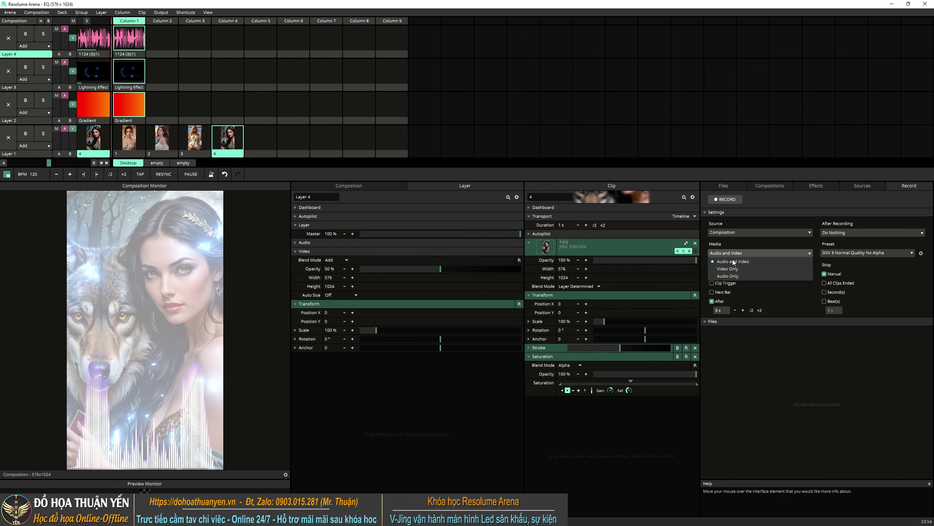
{"action": "left_click", "coordinate": [733, 263]}
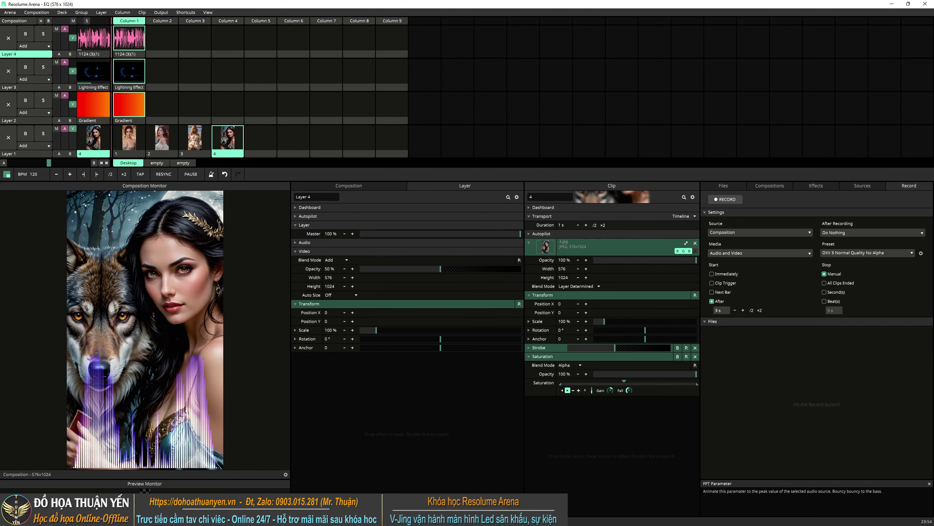
Switch to the Chrome browser, look through the Resolume Arena course programme page, and return to Resolume Arena.
{"action": "key", "text": "alt+Tab"}
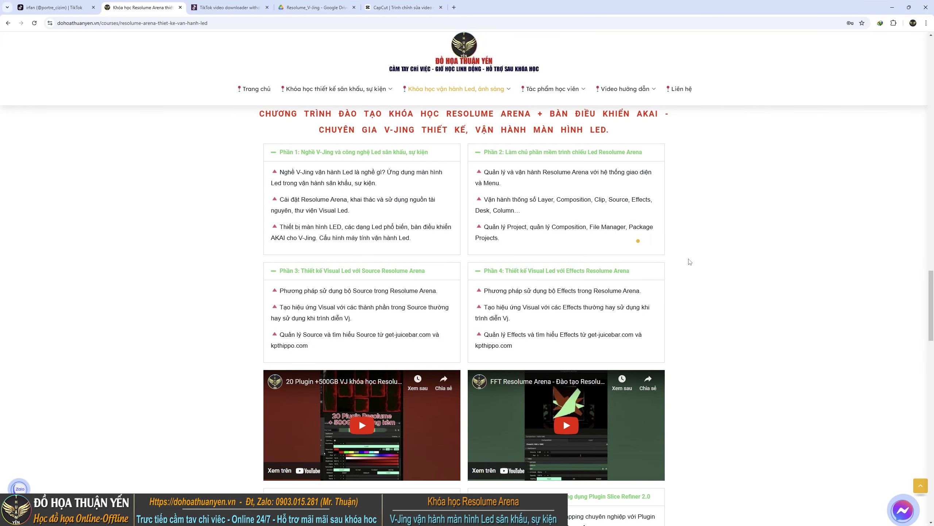
{"action": "scroll", "coordinate": [676, 263], "scroll_direction": "up", "scroll_amount": 2}
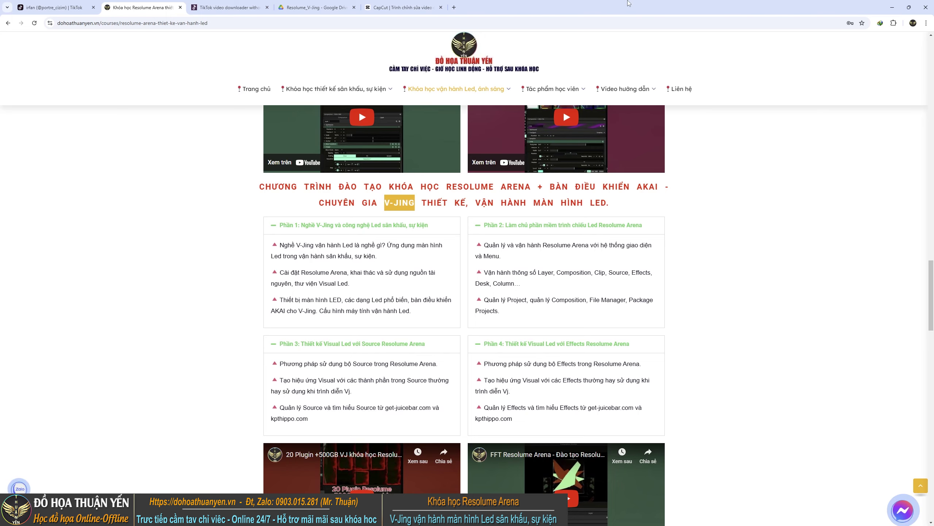
{"action": "left_click_drag", "start_coordinate": [628, 3], "coordinate": [409, 479]}
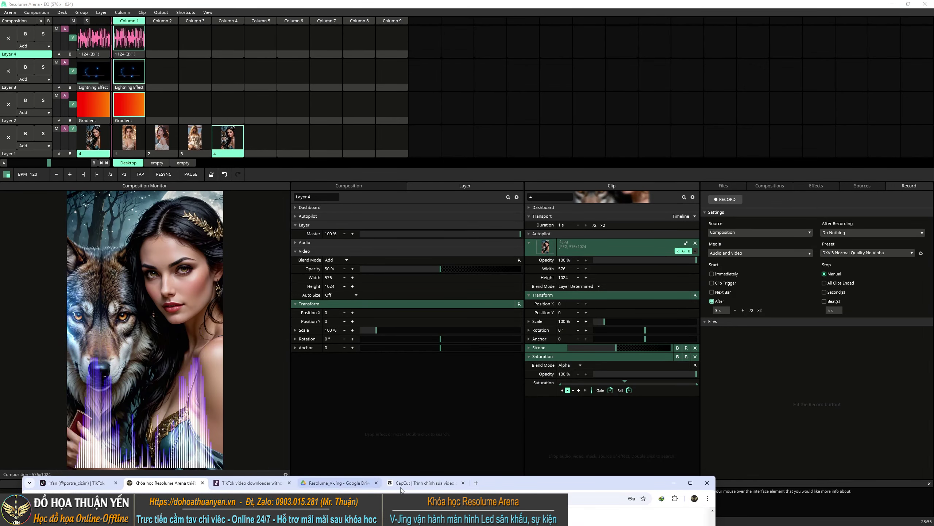
{"action": "double_click", "coordinate": [503, 479]}
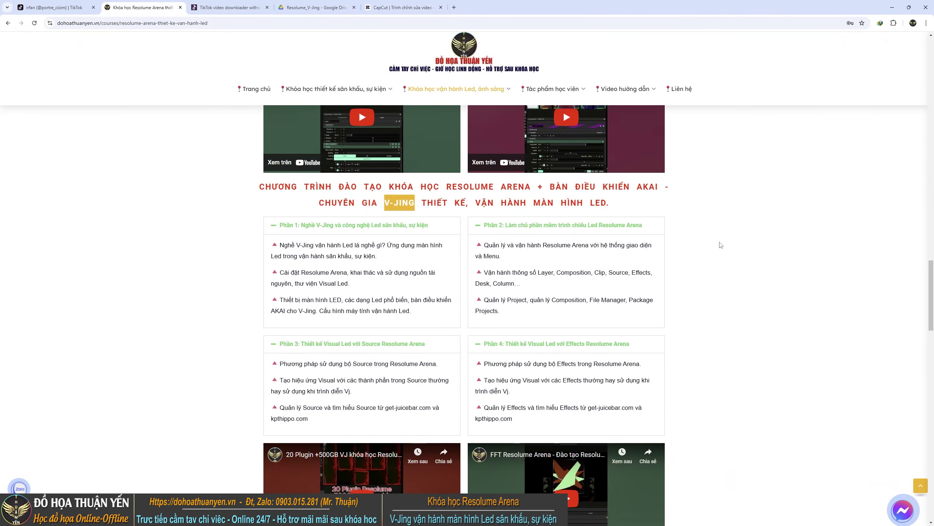
{"action": "scroll", "coordinate": [721, 255], "scroll_direction": "down", "scroll_amount": 3}
{"action": "scroll", "coordinate": [392, 290], "scroll_direction": "down", "scroll_amount": 6}
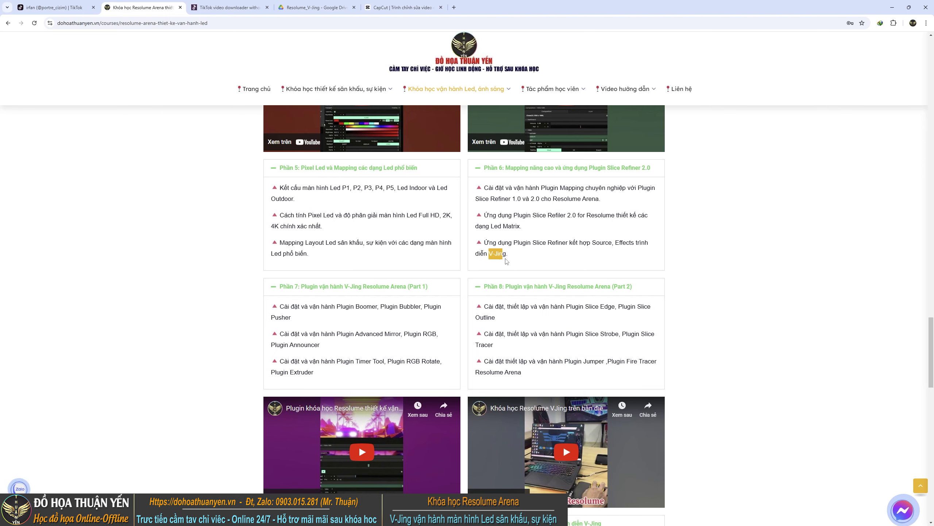
{"action": "left_click", "coordinate": [894, 7]}
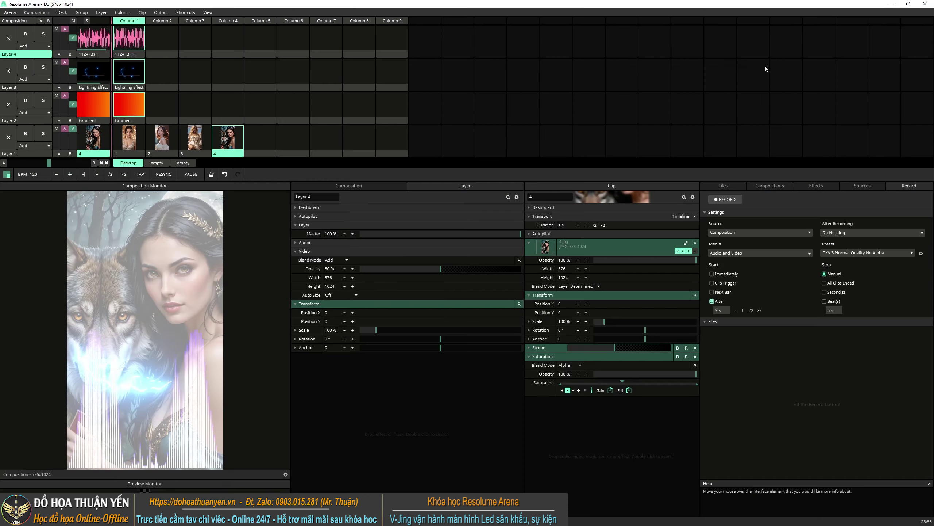